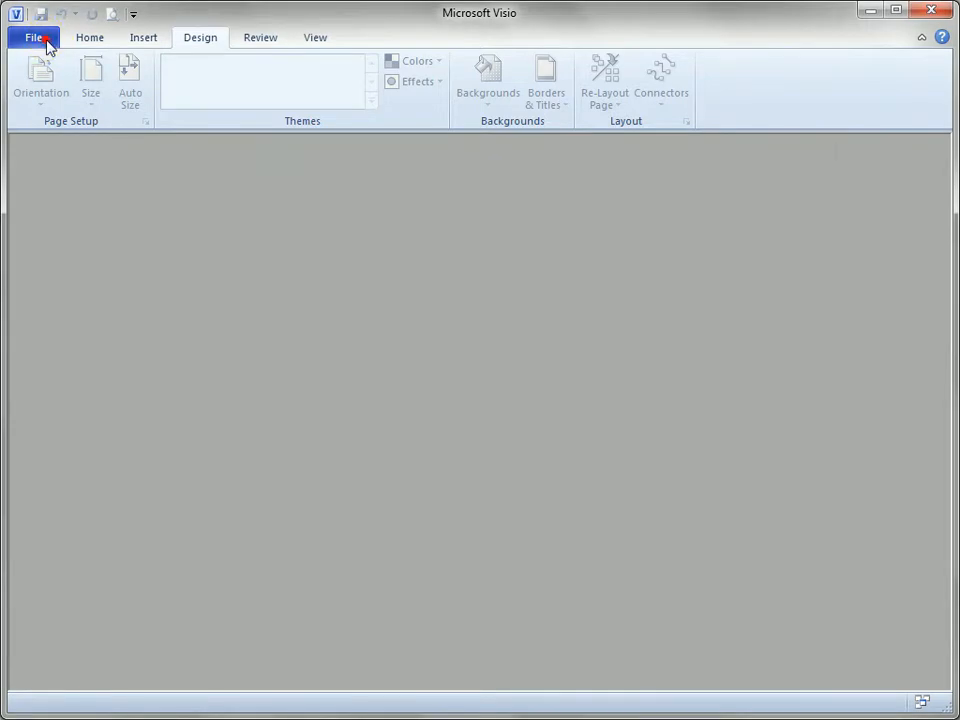
Create a new drawing from the Basic Flowchart template in the Flowchart category
left_click(46, 42)
left_click(64, 252)
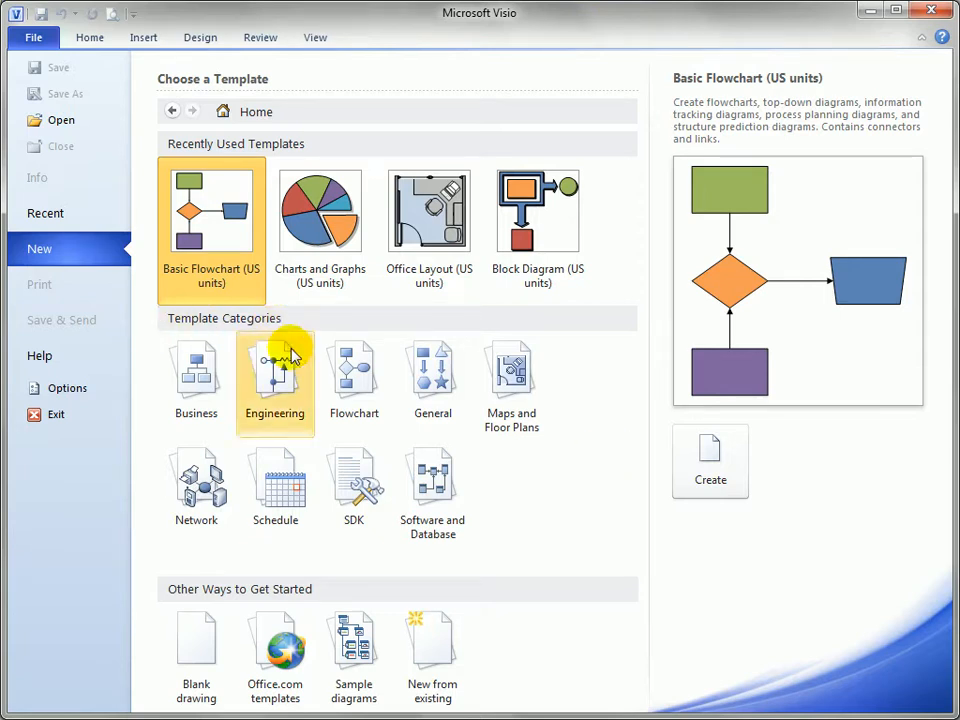
left_click(376, 428)
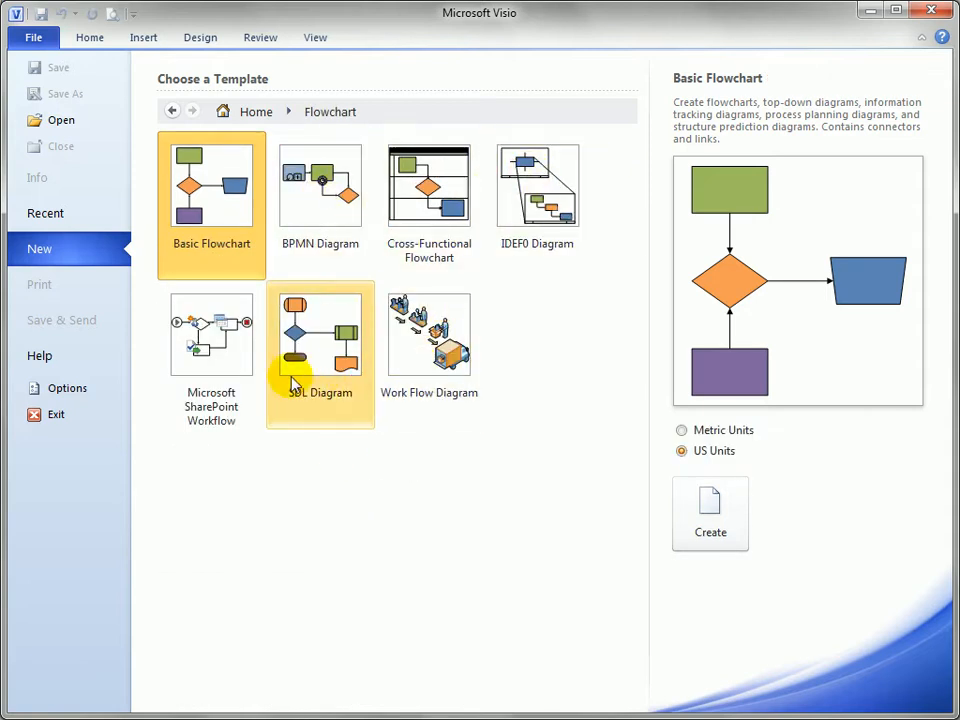
left_click(230, 270)
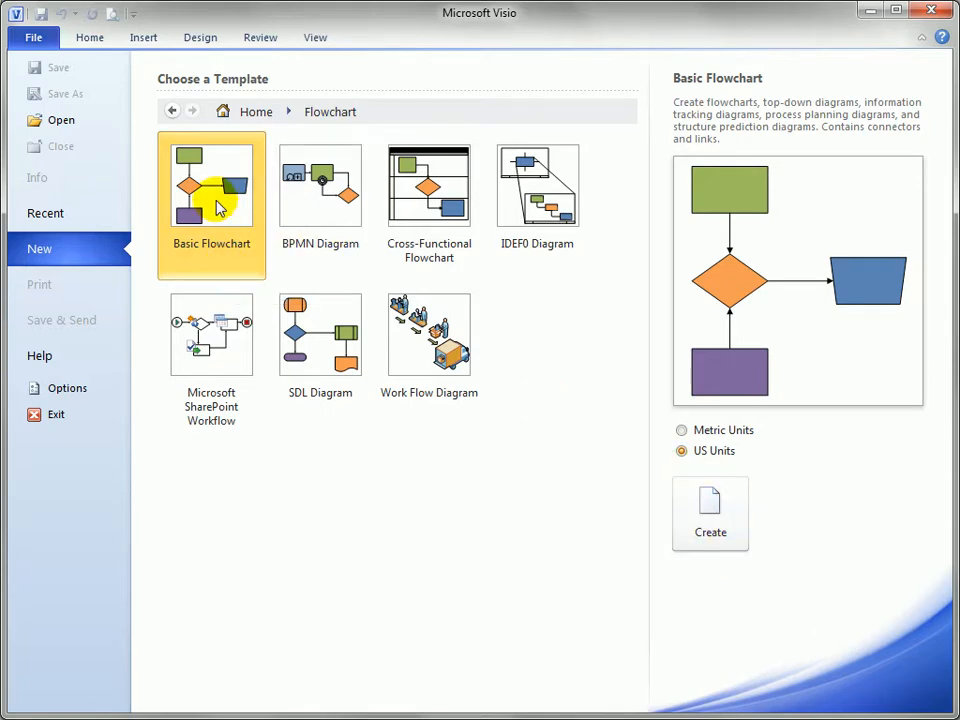
double_click(216, 205)
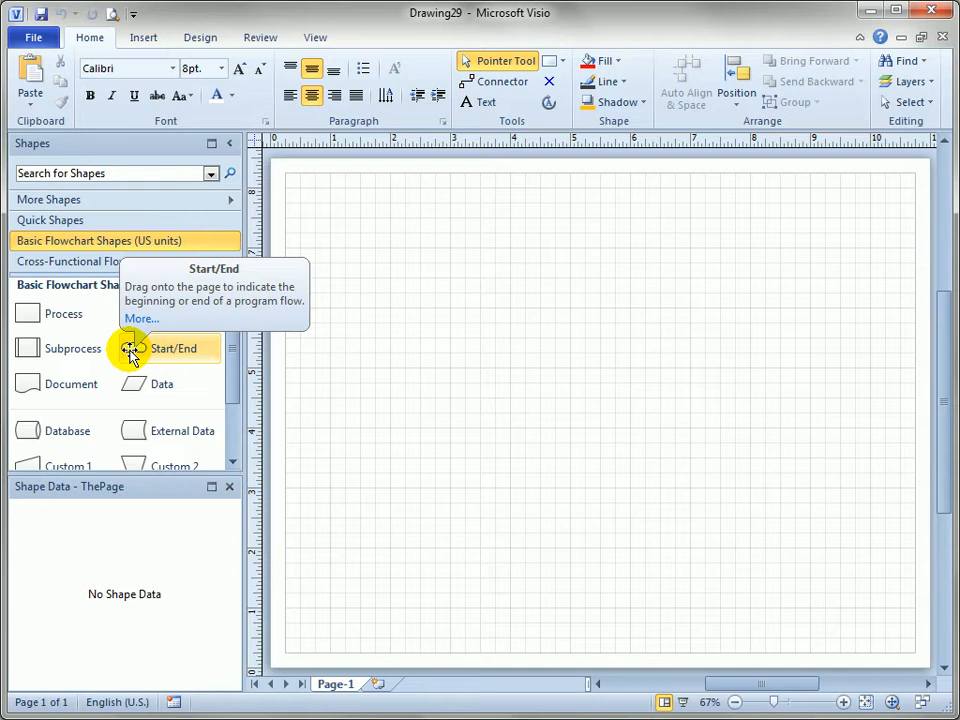
Place a Start/End shape in the upper middle of the page and label it "Start Green Purchase Decision"
left_click_drag(131, 355, 567, 310)
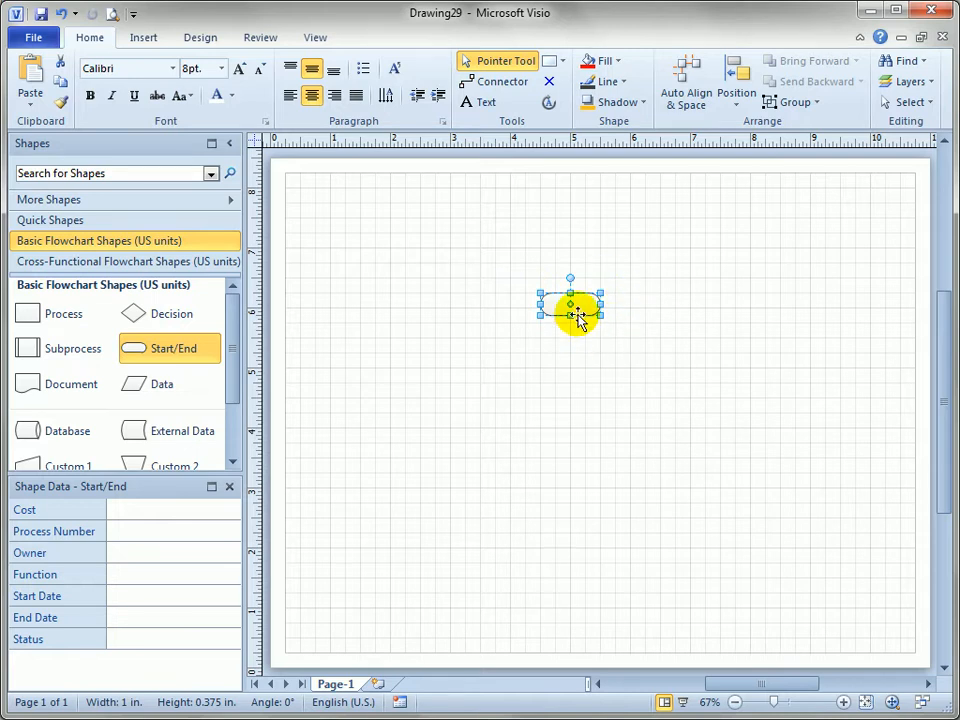
mouse_move(577, 306)
left_mouse_down()
mouse_move(613, 291)
mouse_move(663, 333)
mouse_move(570, 311)
mouse_move(578, 309)
left_mouse_up()
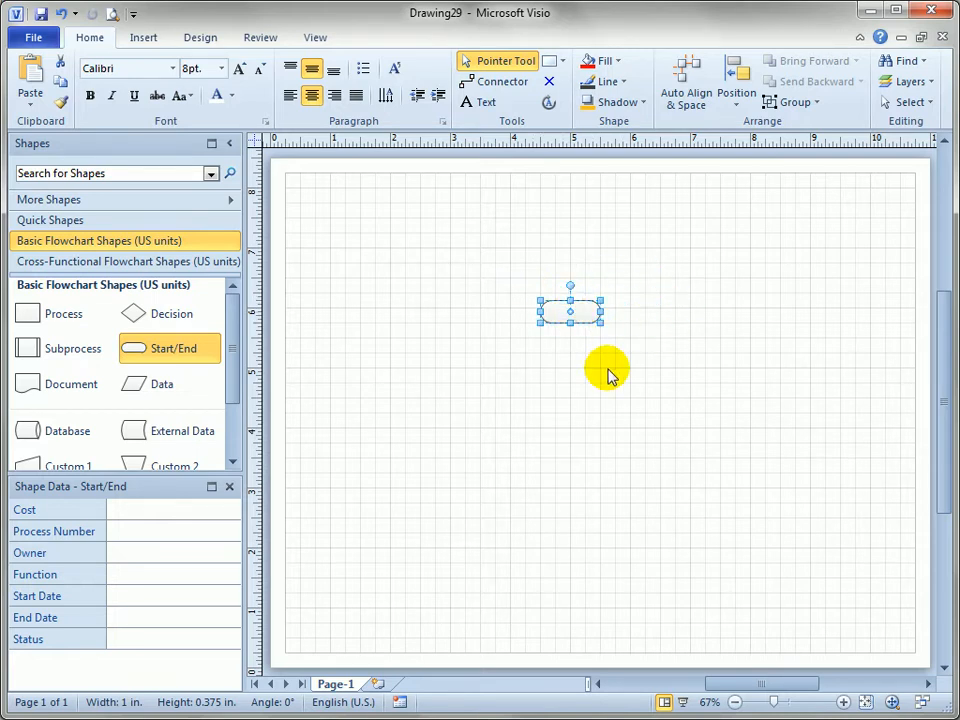
type("St")
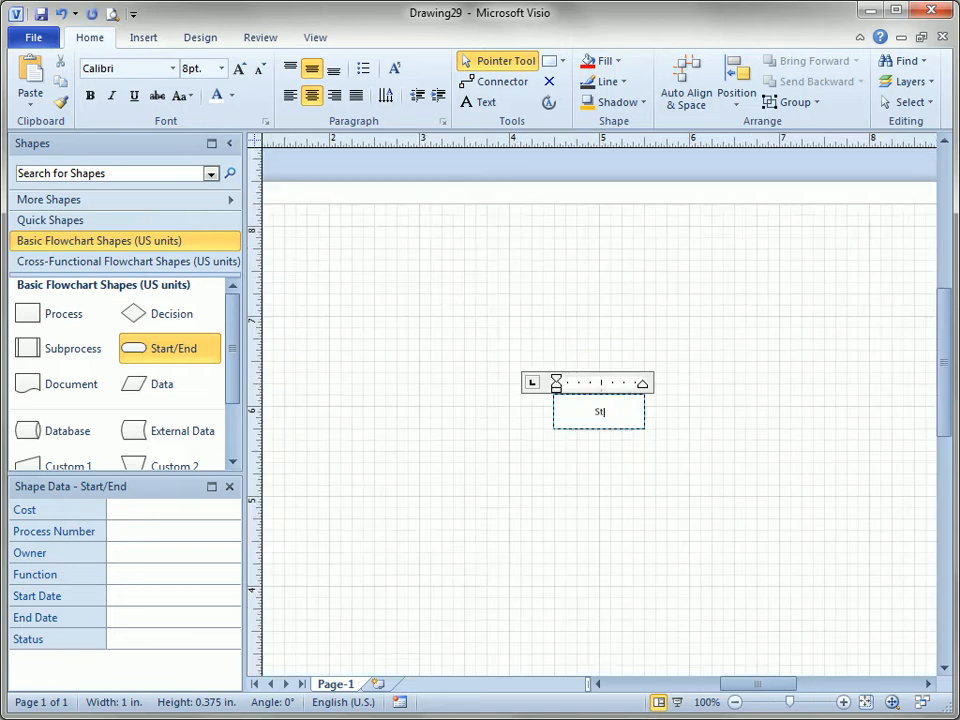
type("art Green Purchase Decision")
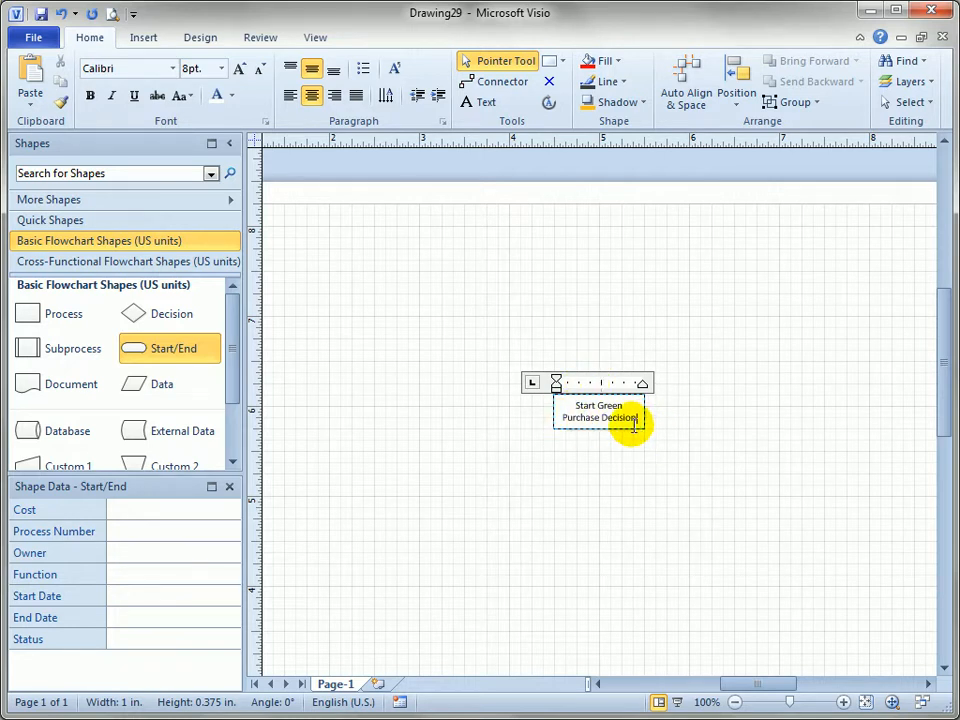
left_click(668, 413)
key("ctrl+shift+w")
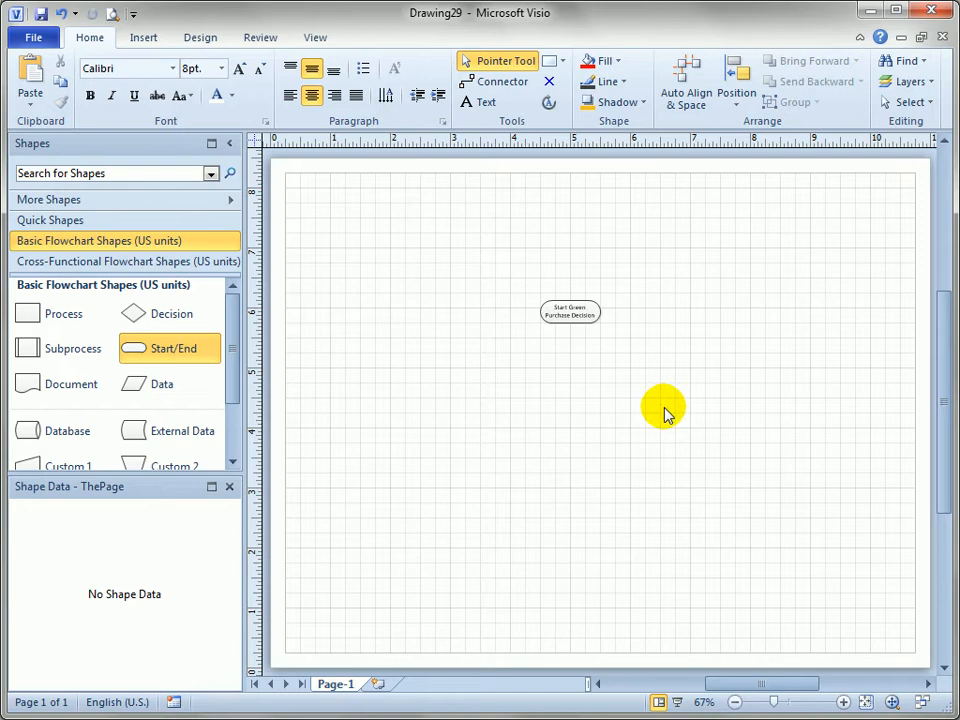
Add a connected Decision shape directly below the "Start Green Purchase Decision" shape using AutoConnect
left_click(592, 315)
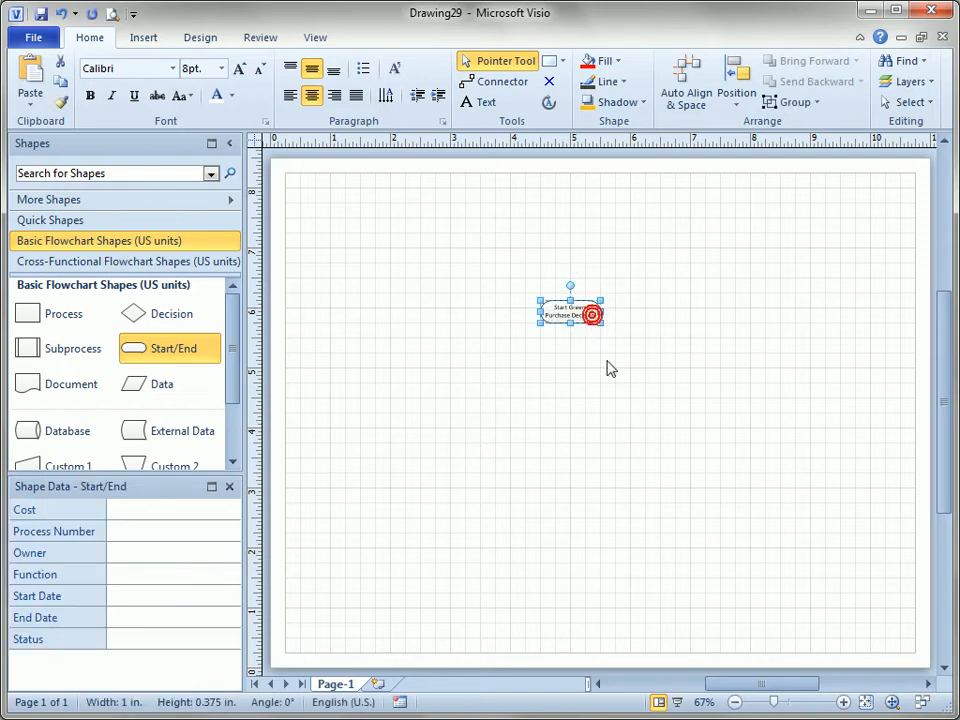
left_click(628, 313)
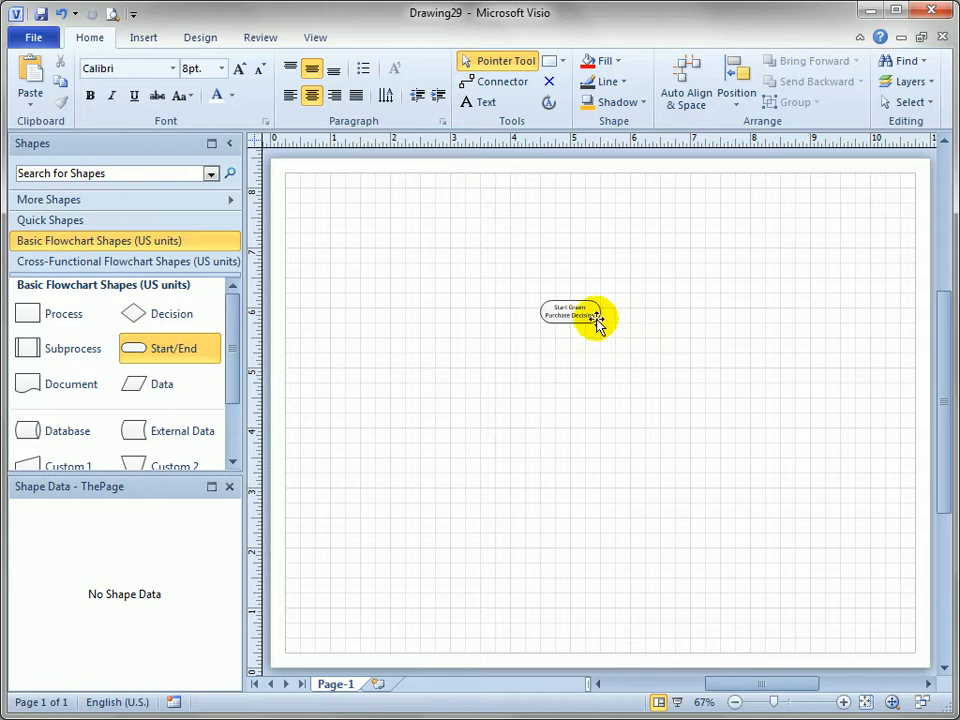
mouse_move(585, 318)
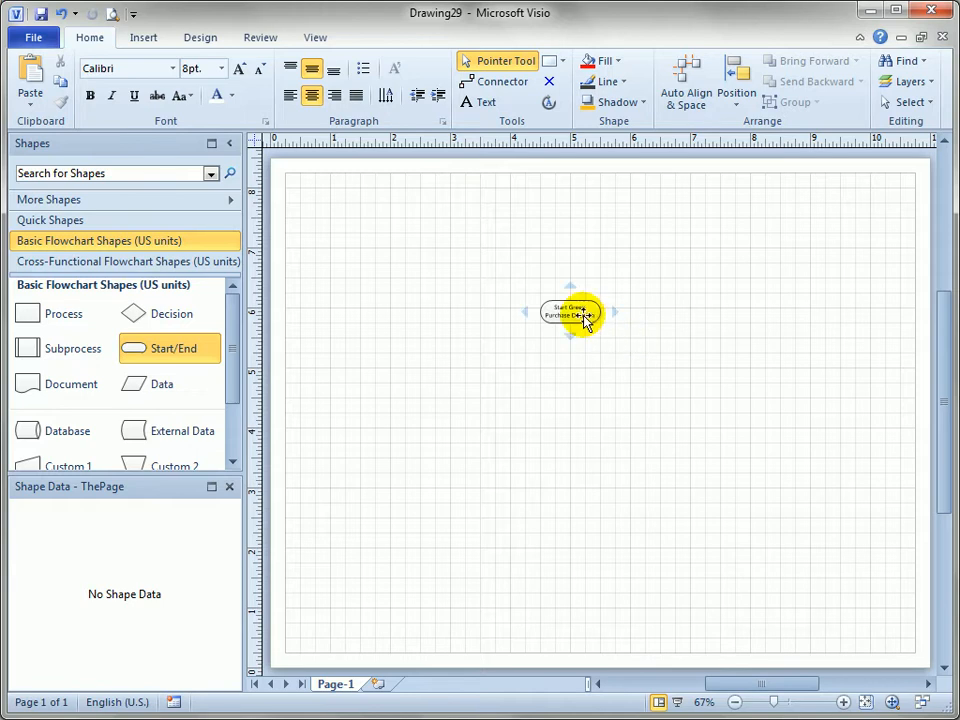
mouse_move(572, 340)
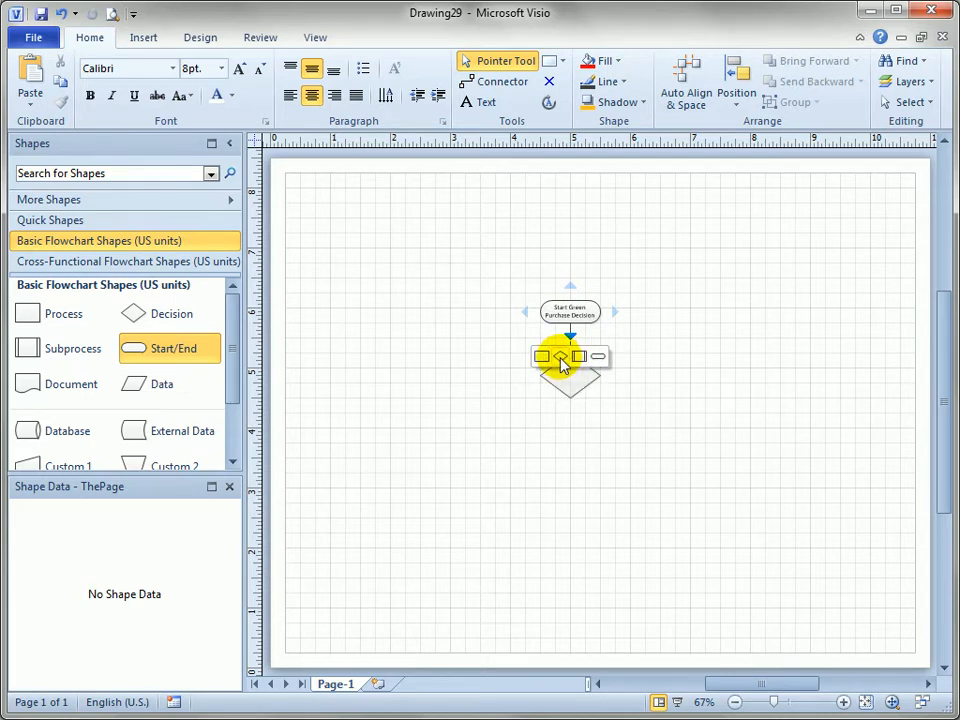
left_click(560, 358)
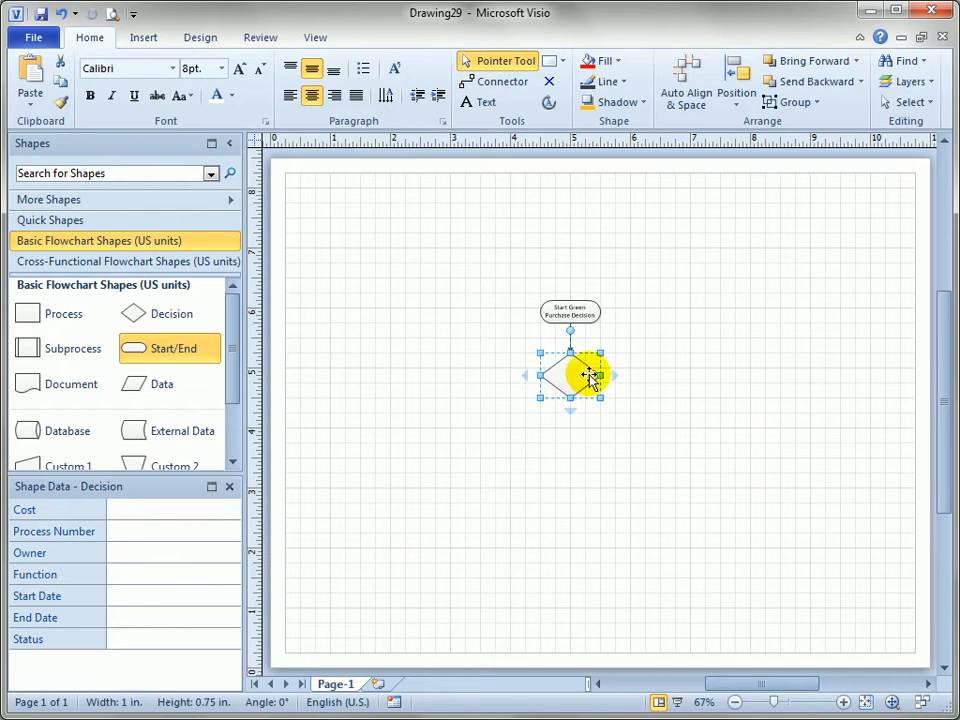
left_click(660, 343)
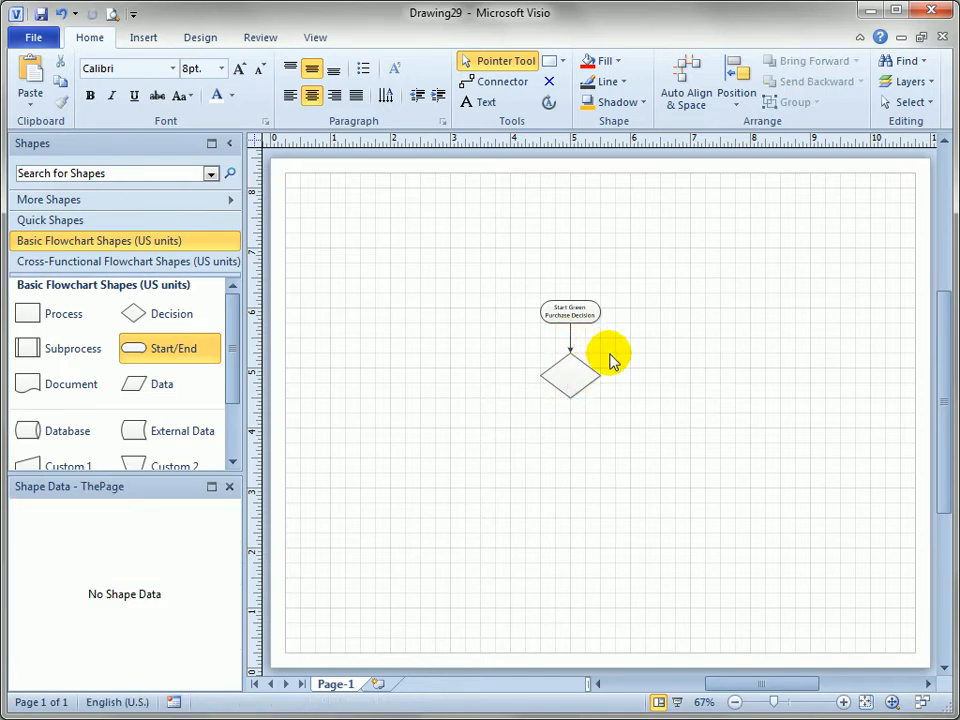
Try moving the empty Decision shape above the start shape, and undo the move
left_click_drag(574, 381, 560, 224)
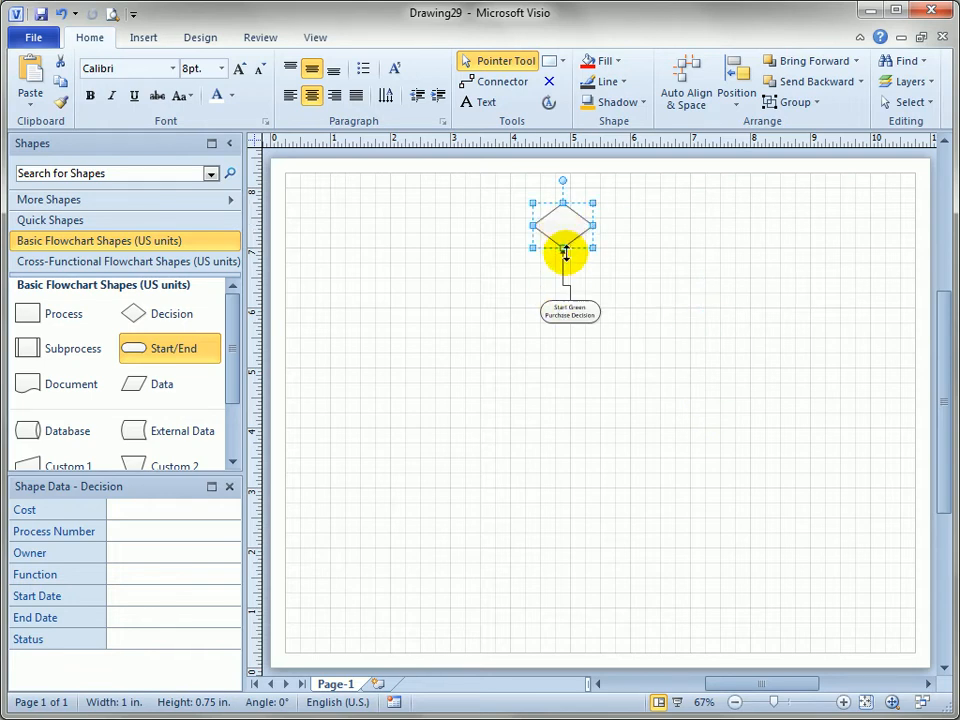
left_click(61, 15)
left_click(61, 15)
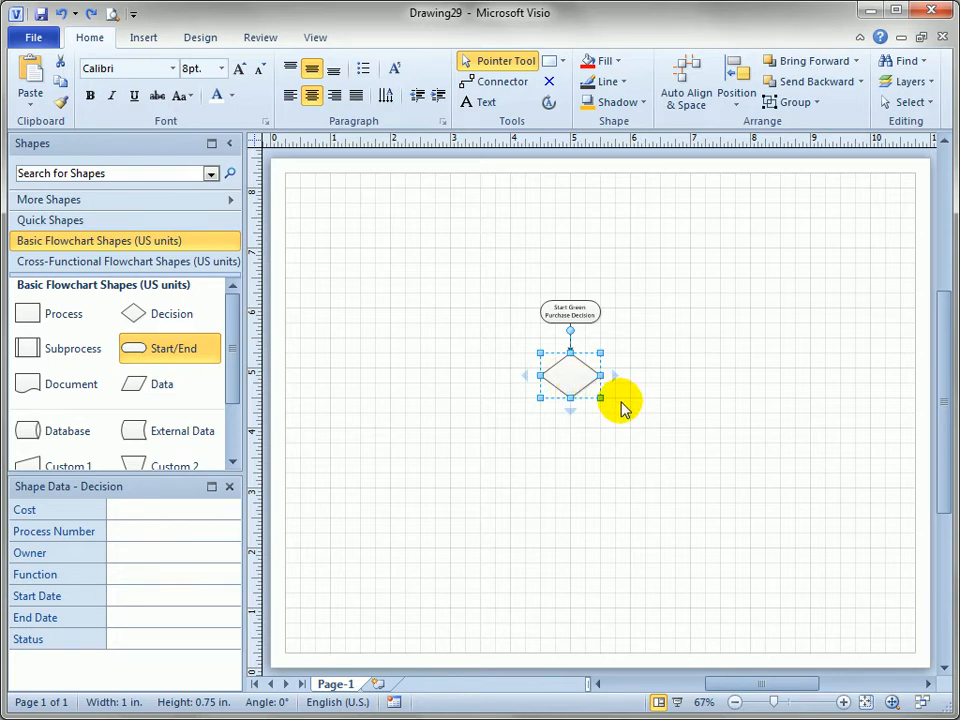
Label the Decision shape "Do I really Need the product"
type("Do I really")
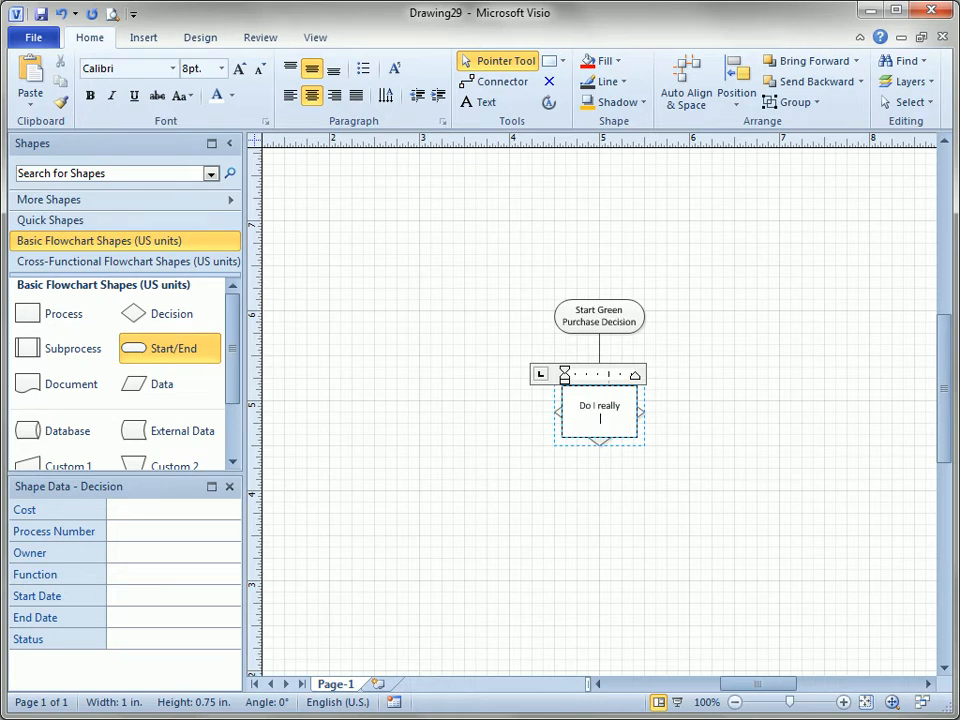
type(" need the product")
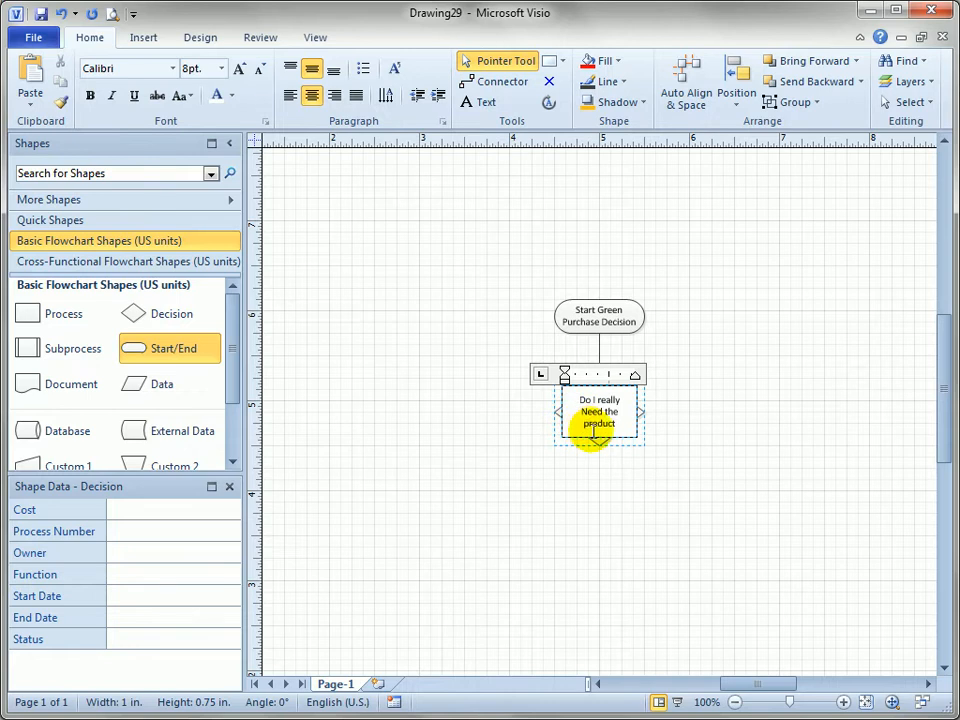
left_click(677, 486)
key("ctrl+shift+w")
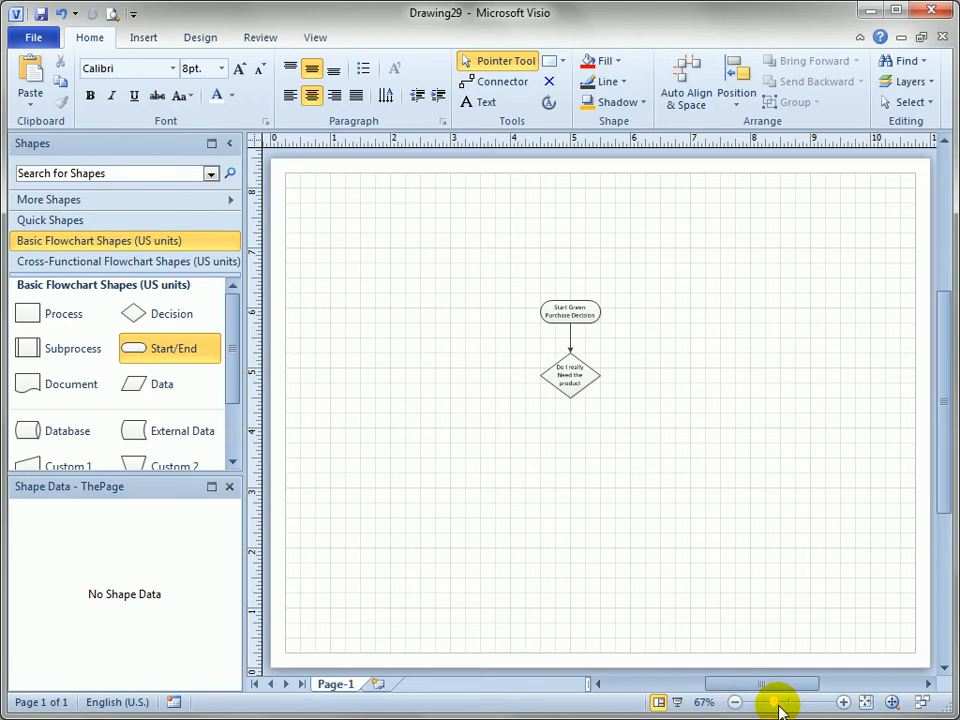
Correct the Decision shape's text to read "Do I really need the Product?"
left_click(843, 702)
left_click(843, 702)
left_click(843, 702)
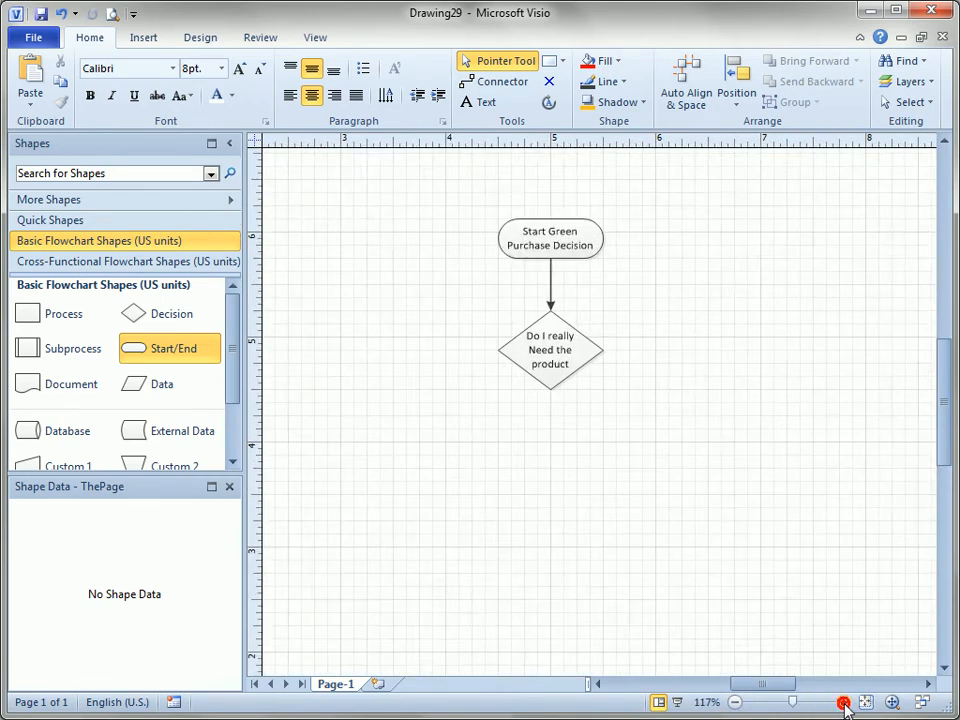
left_click(843, 702)
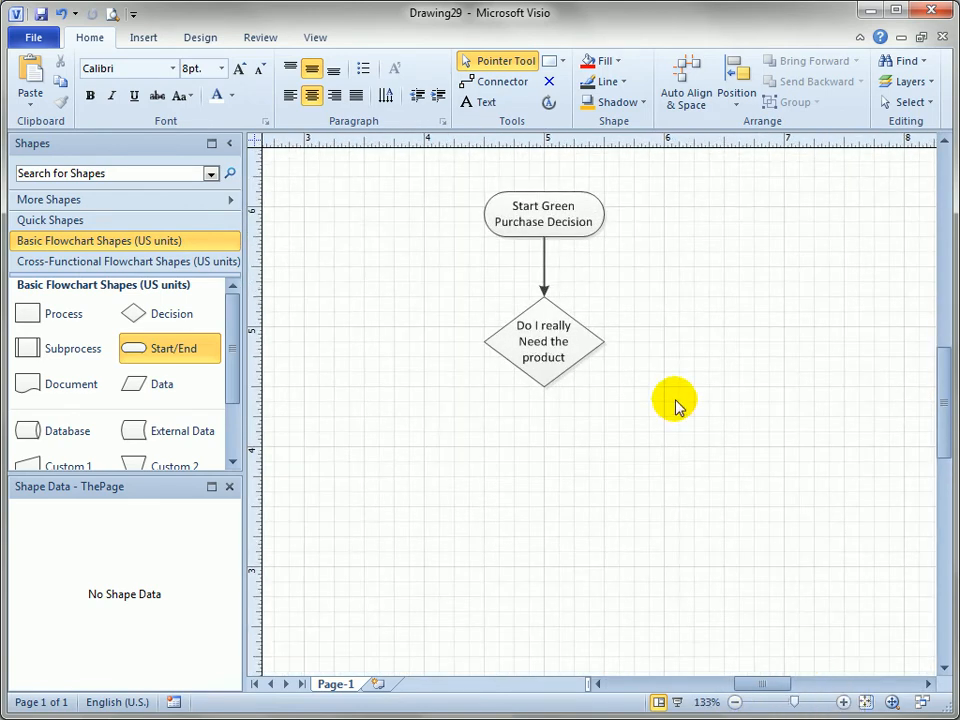
left_click(546, 368)
double_click(531, 376)
left_click(520, 342)
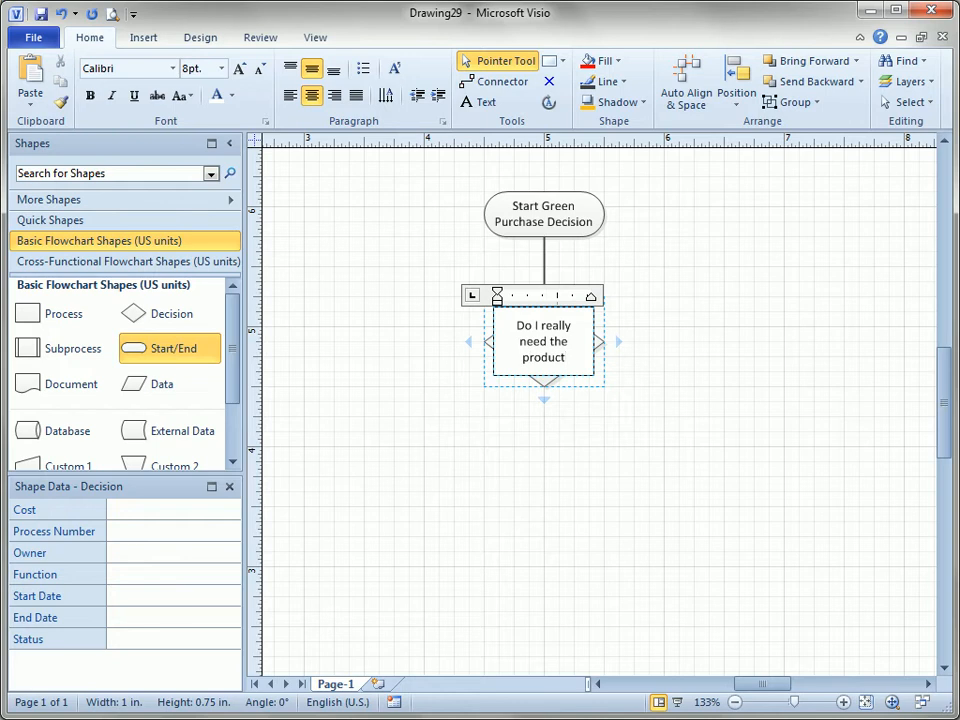
type("?")
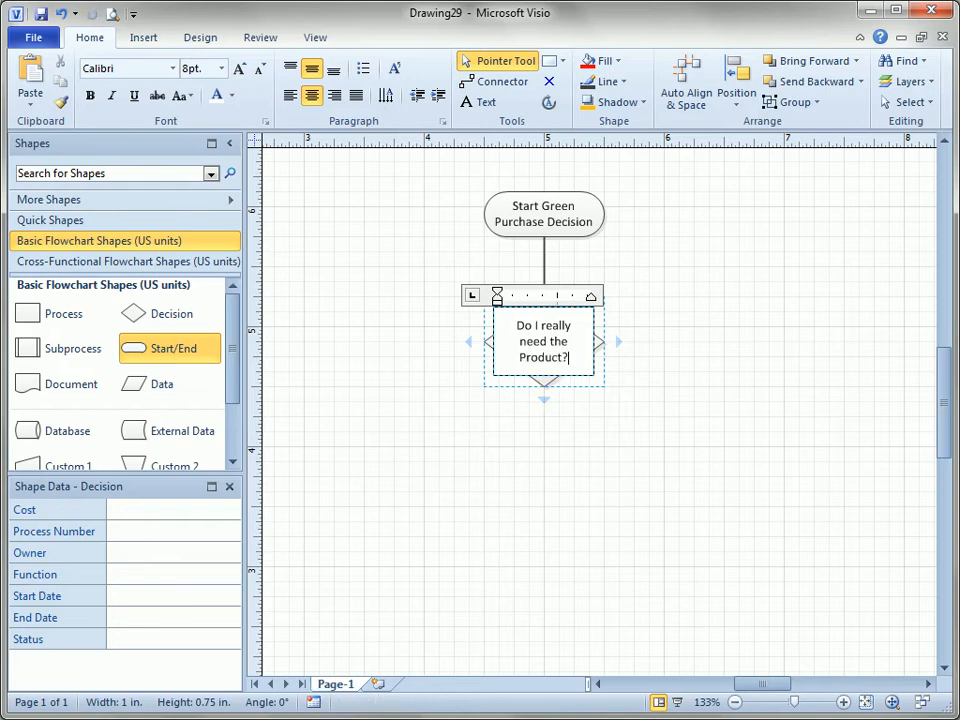
left_click(662, 386)
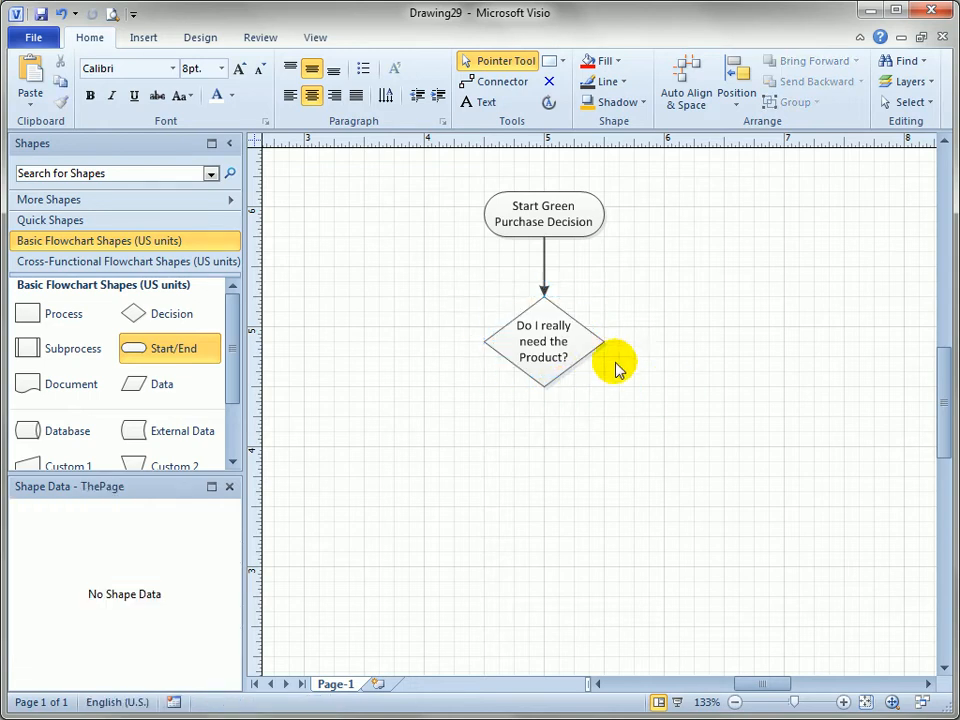
Add a connected Decision shape to the right of the first decision and label it "Is it recyclable?"
mouse_move(621, 342)
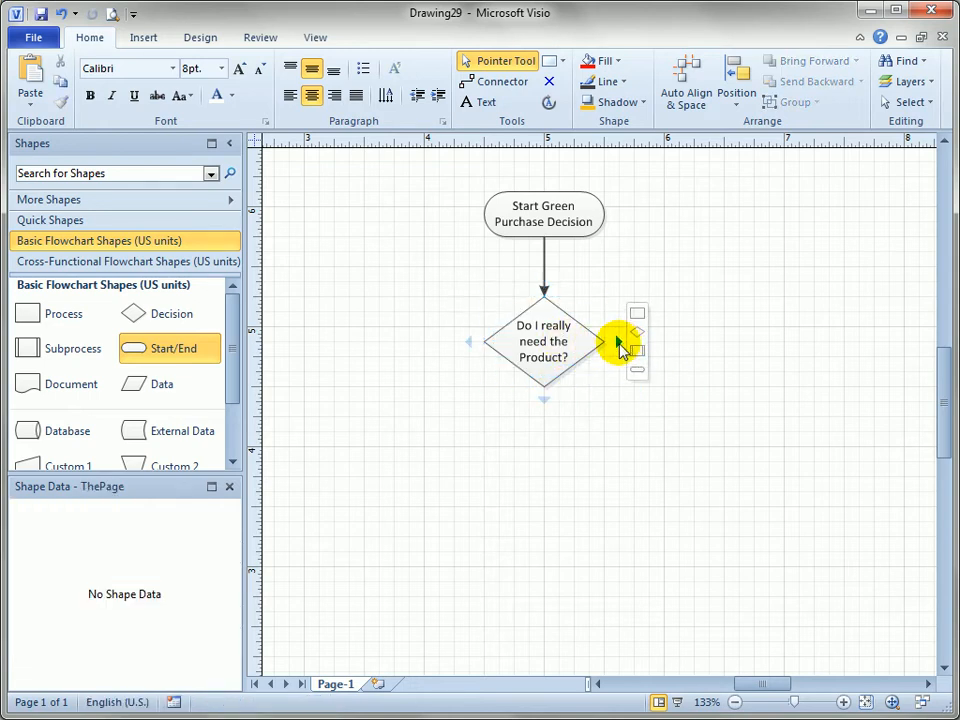
left_click(636, 331)
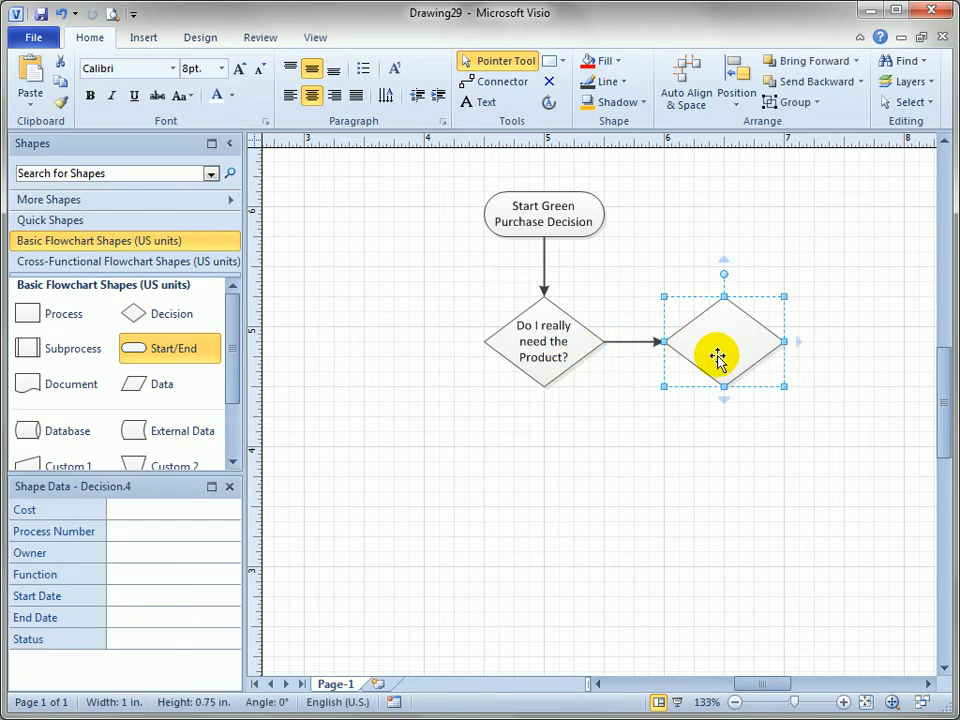
type("Is it recy")
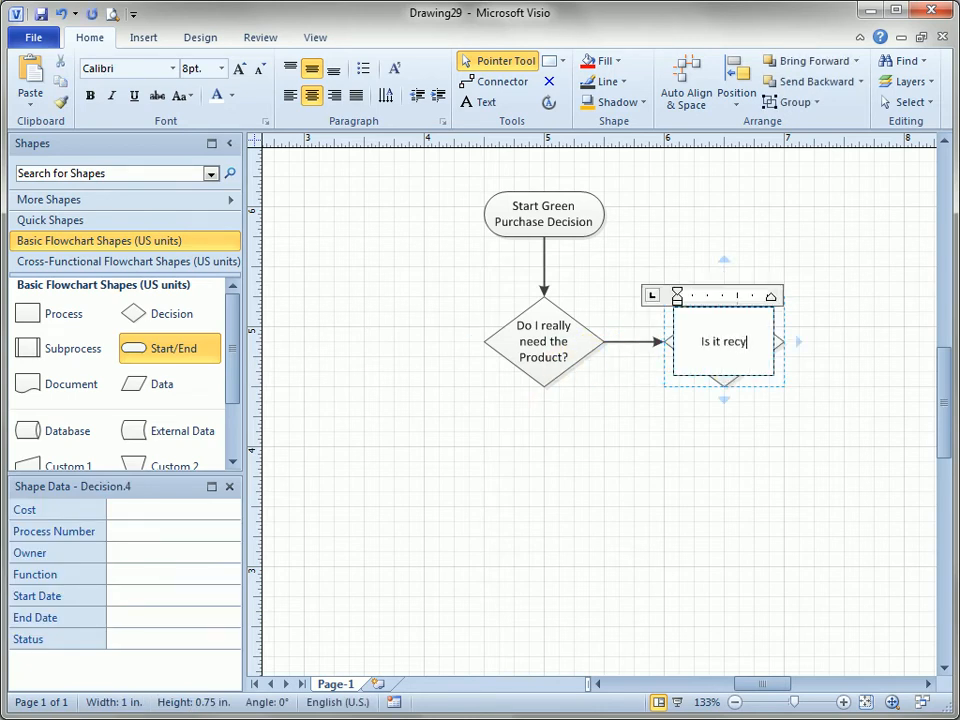
type("clable?")
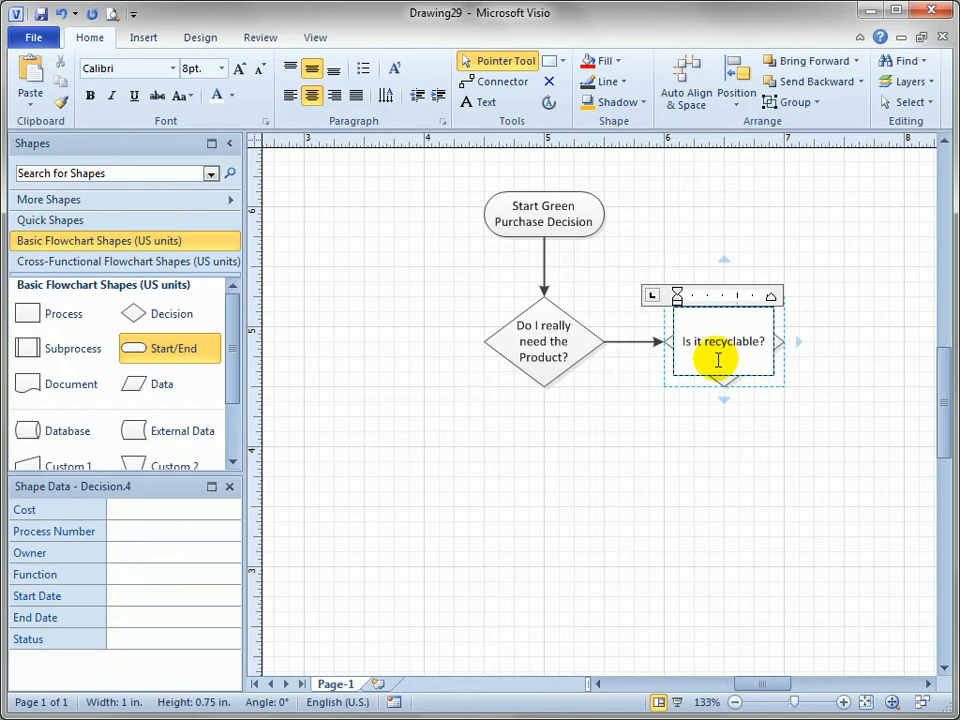
Add a connected Start/End shape below the first decision and label it "End Green Purchase Decision" on two lines
mouse_move(545, 401)
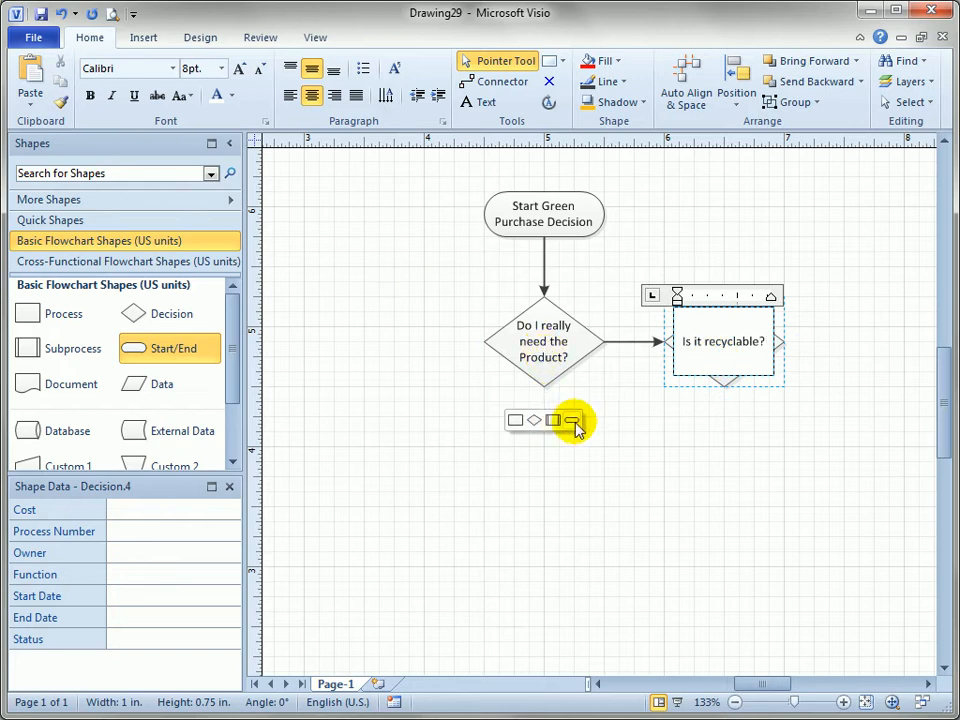
left_click(573, 421)
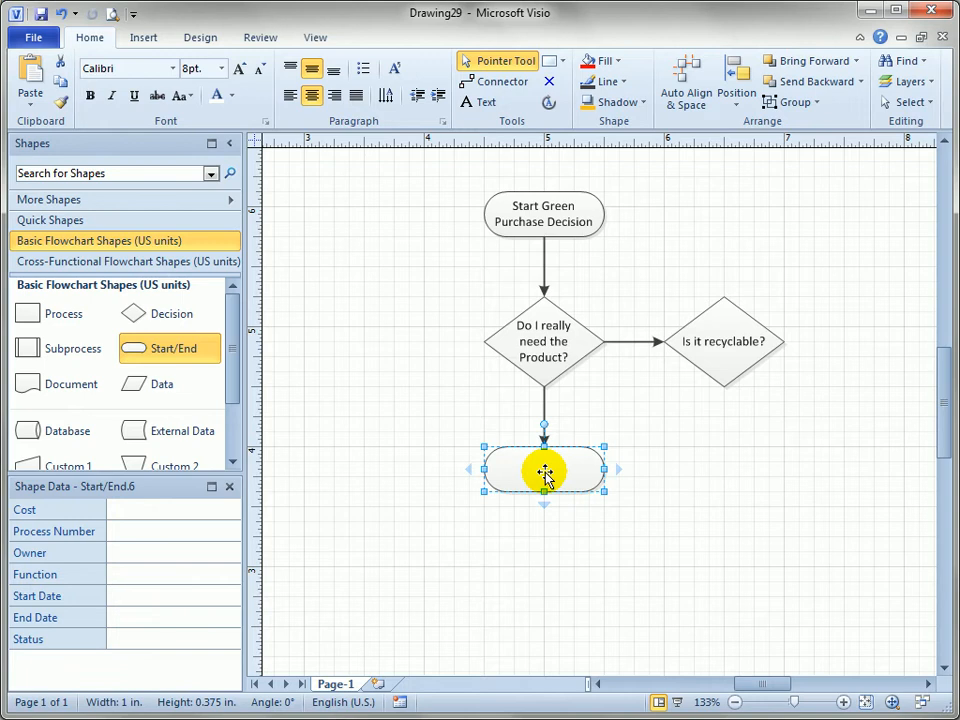
type("End Gr")
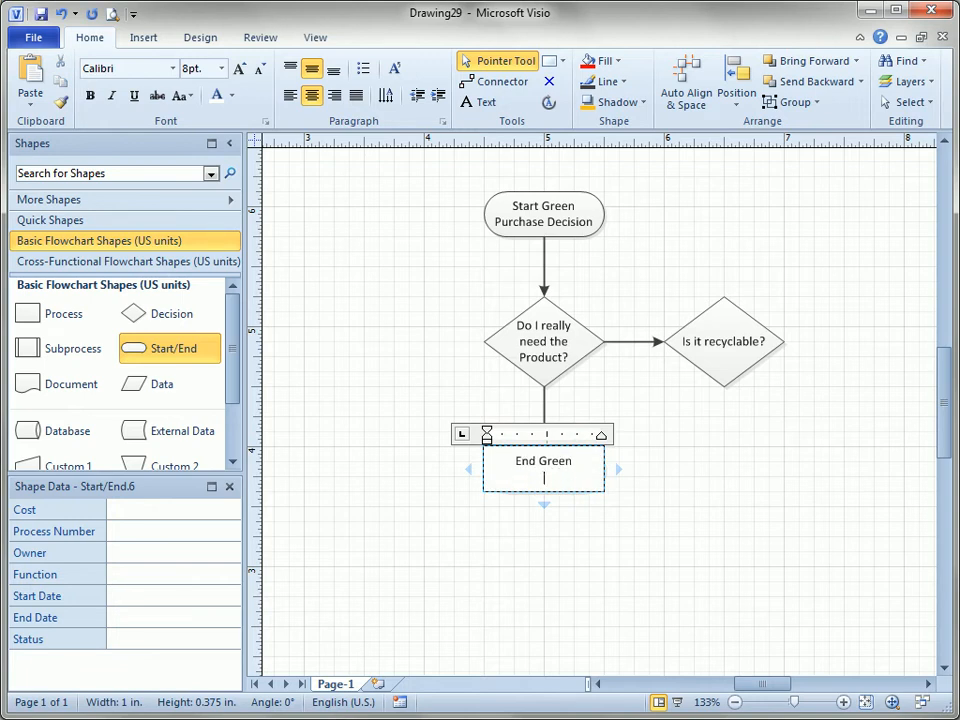
type("een")
key("Return")
type("Purchase De")
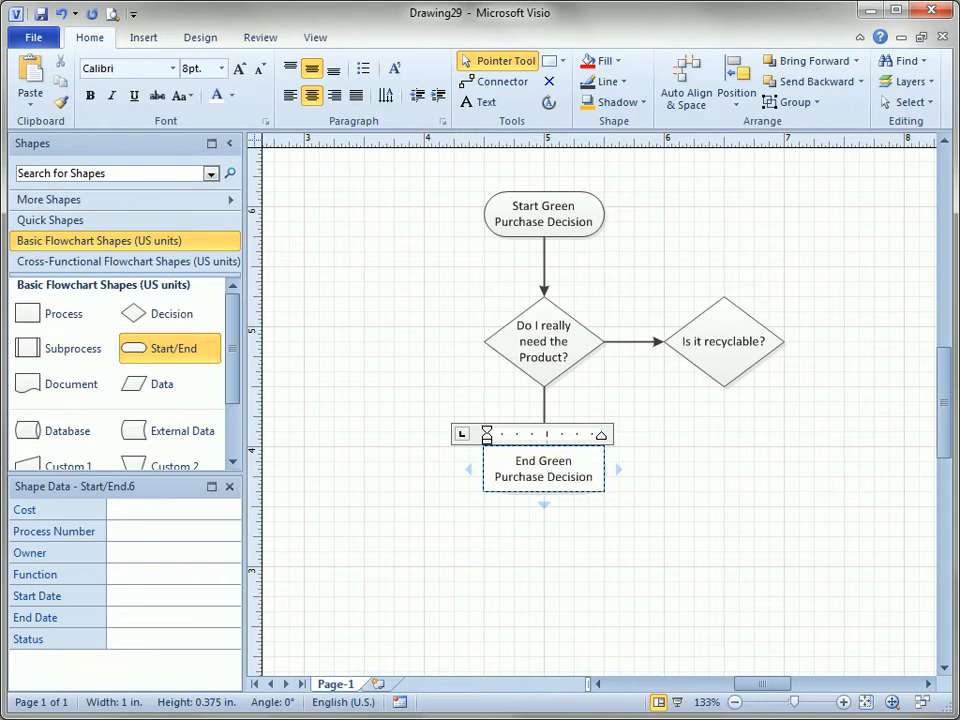
type("cision")
left_click(690, 457)
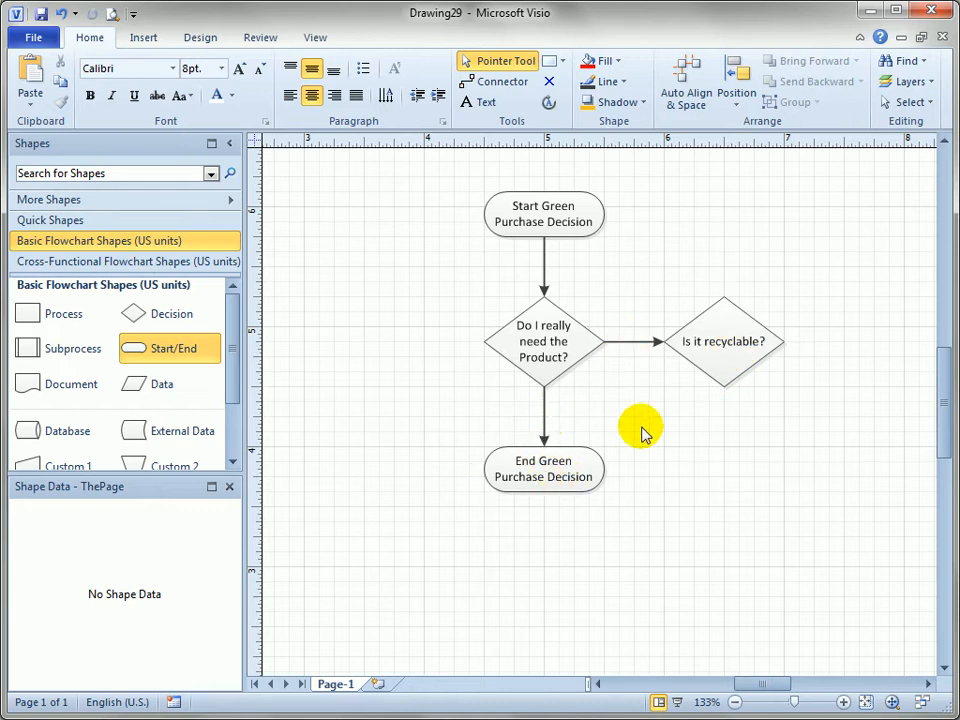
Label the connector from the "Do I really need the Product?" decision to the "Is it recyclable?" decision "Yes"
left_click(624, 341)
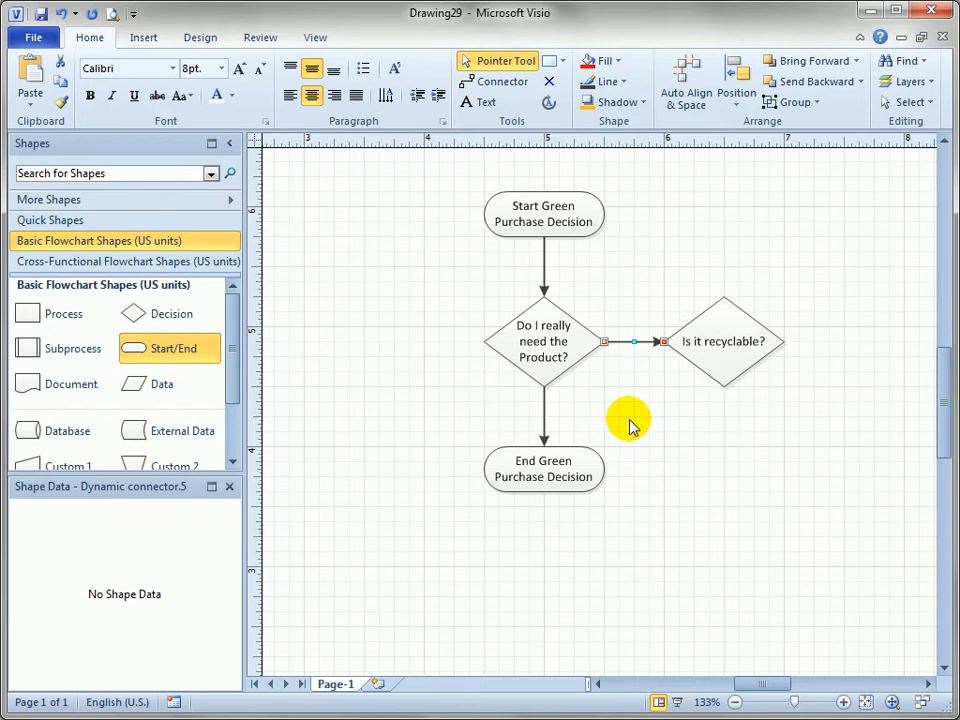
type("Yes")
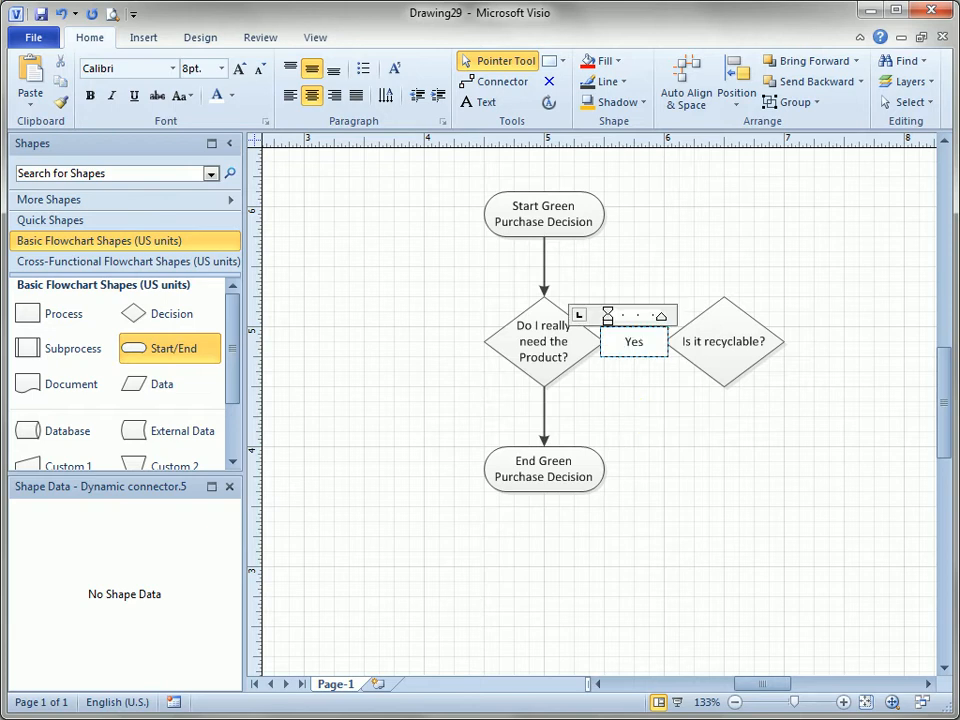
left_click(641, 396)
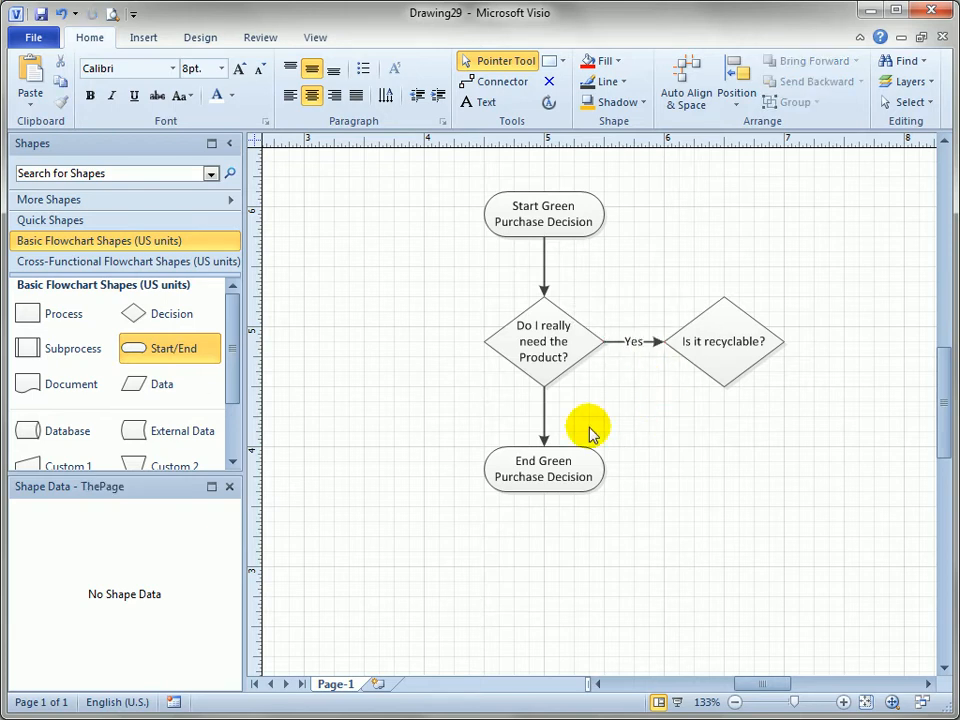
Open the "Yes" connector label for text editing
left_click(632, 345)
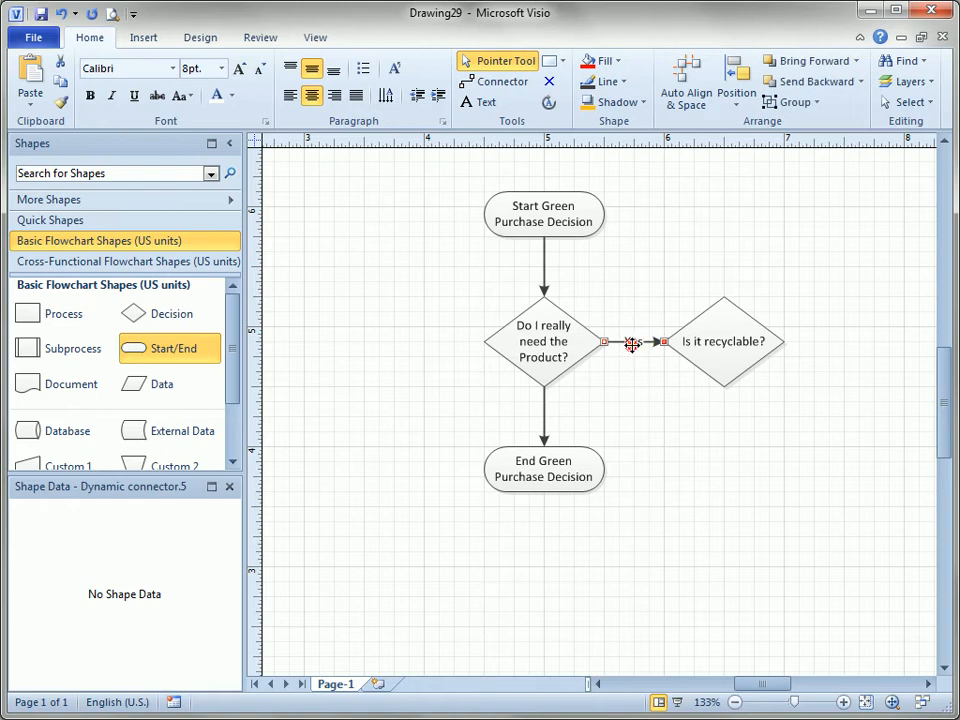
double_click(634, 344)
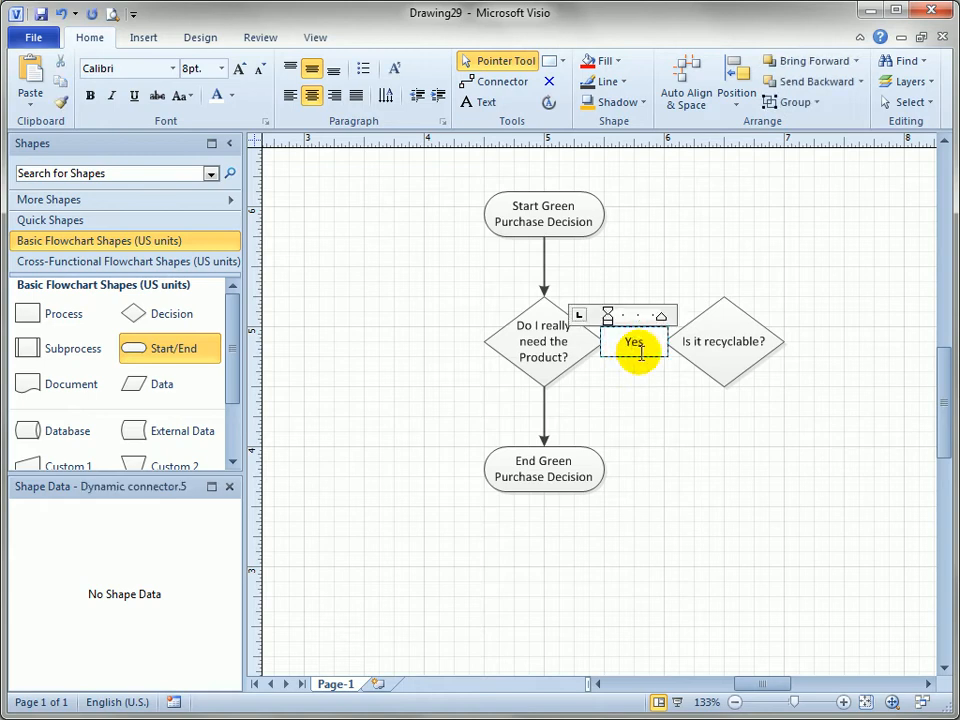
left_click(645, 345)
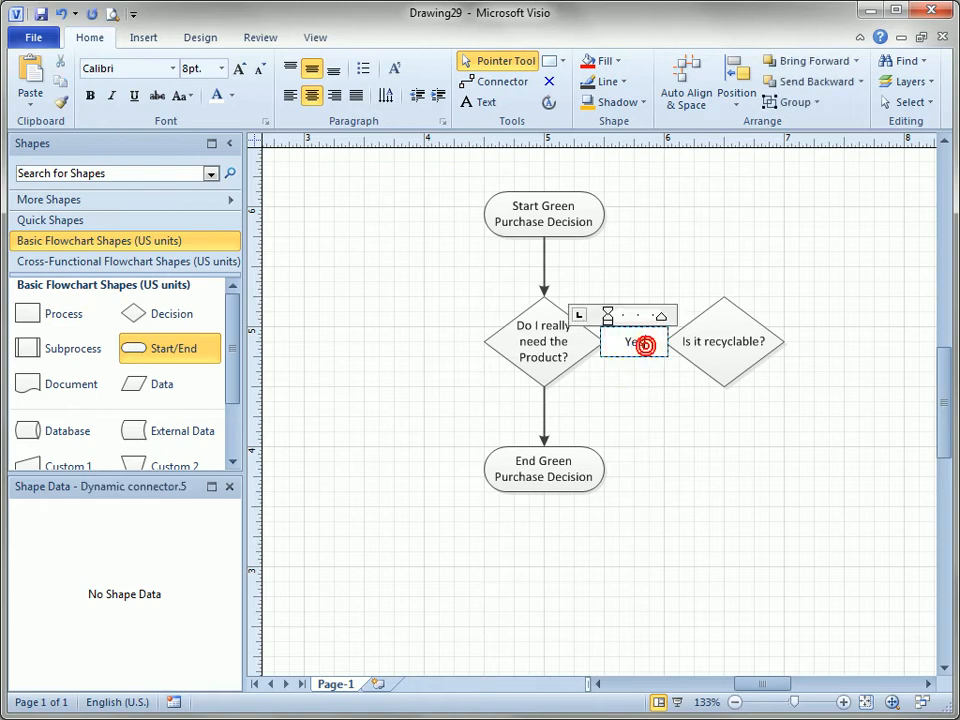
left_click(597, 406)
Label the connector from the first decision down to the End Green Purchase Decision shape "No"
left_click(545, 418)
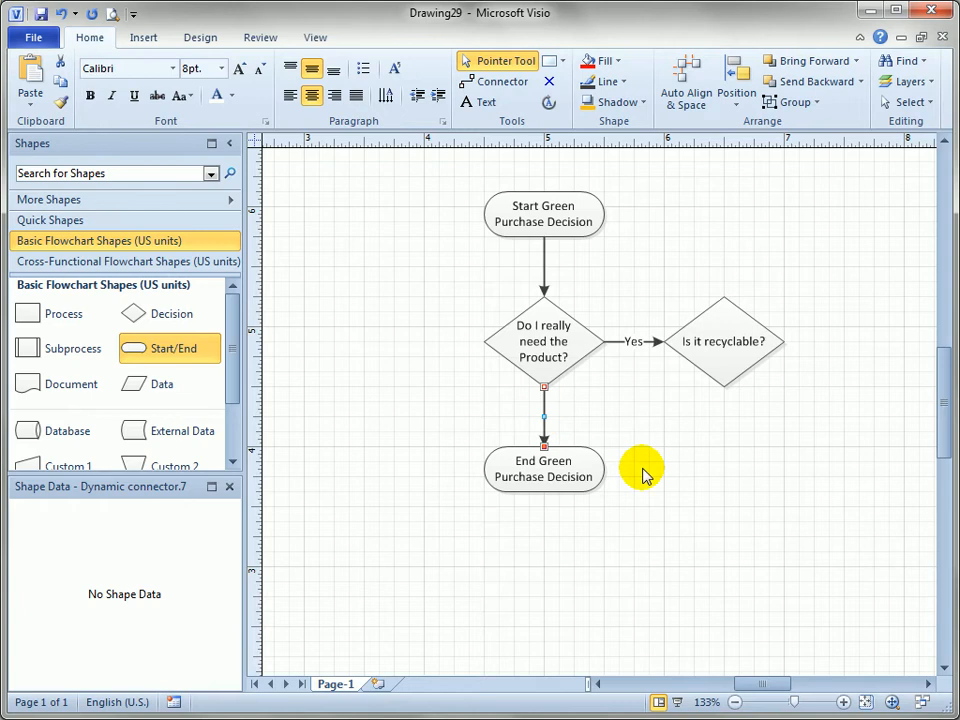
type("No")
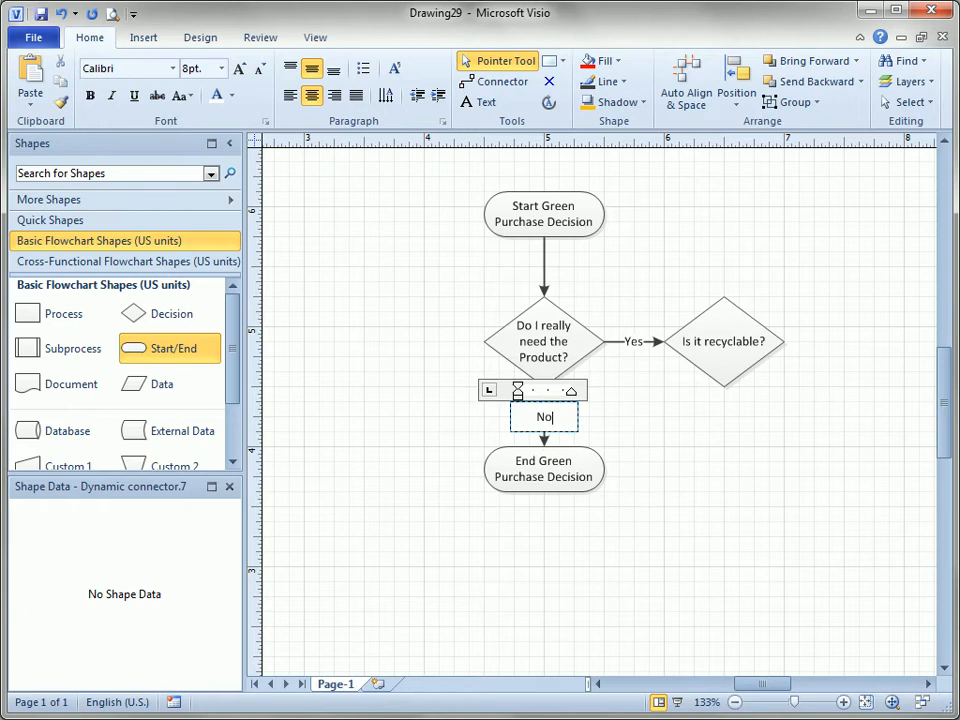
left_click(730, 449)
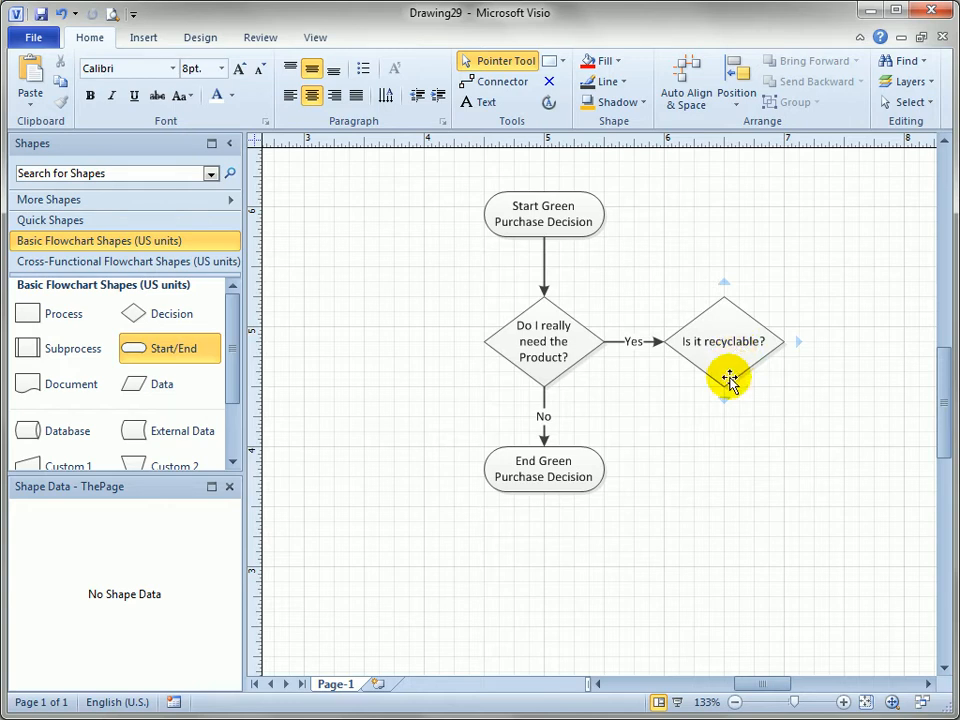
Connect the bottom of the "Is it recyclable?" decision to the End Green Purchase Decision shape
mouse_move(724, 405)
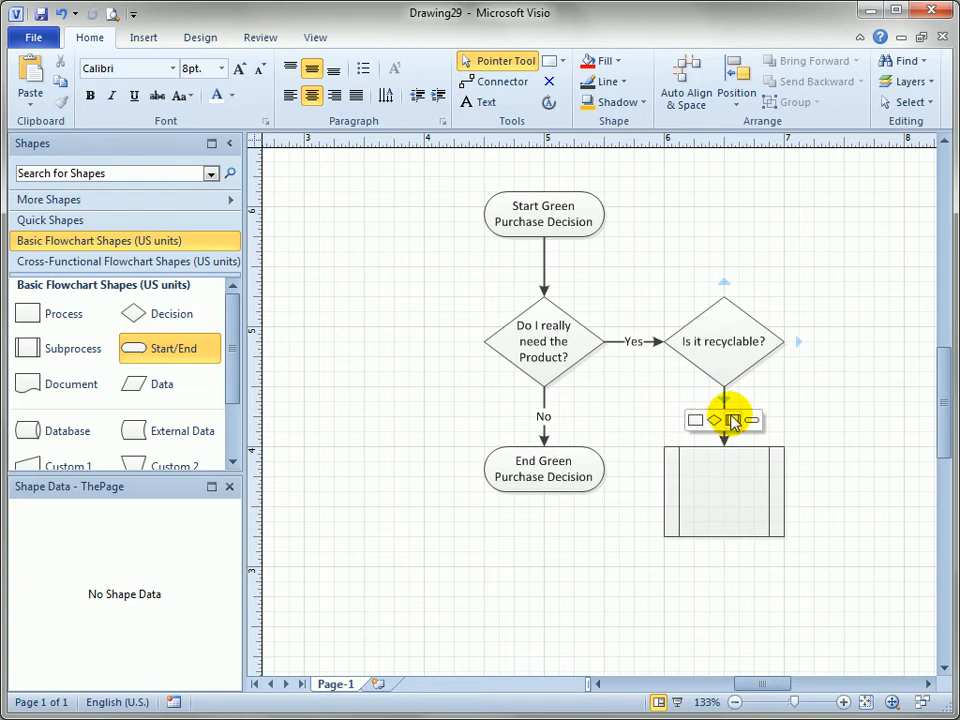
left_click_drag(725, 402, 549, 467)
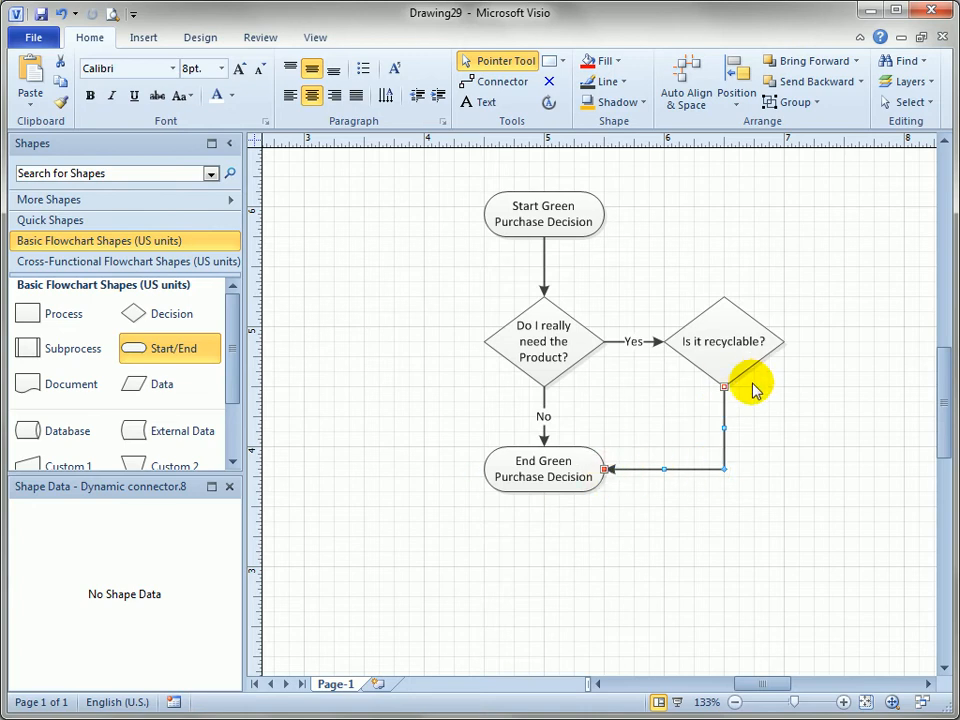
left_click(705, 538)
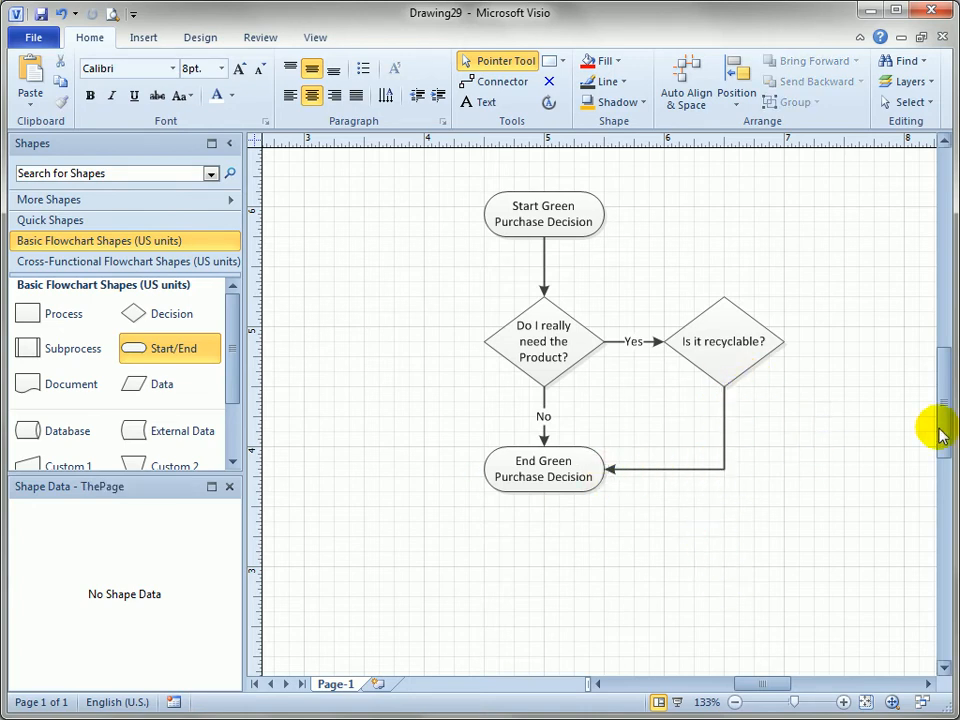
Apply the grey radial gradient background with a light centre to the page
left_click_drag(942, 420, 938, 401)
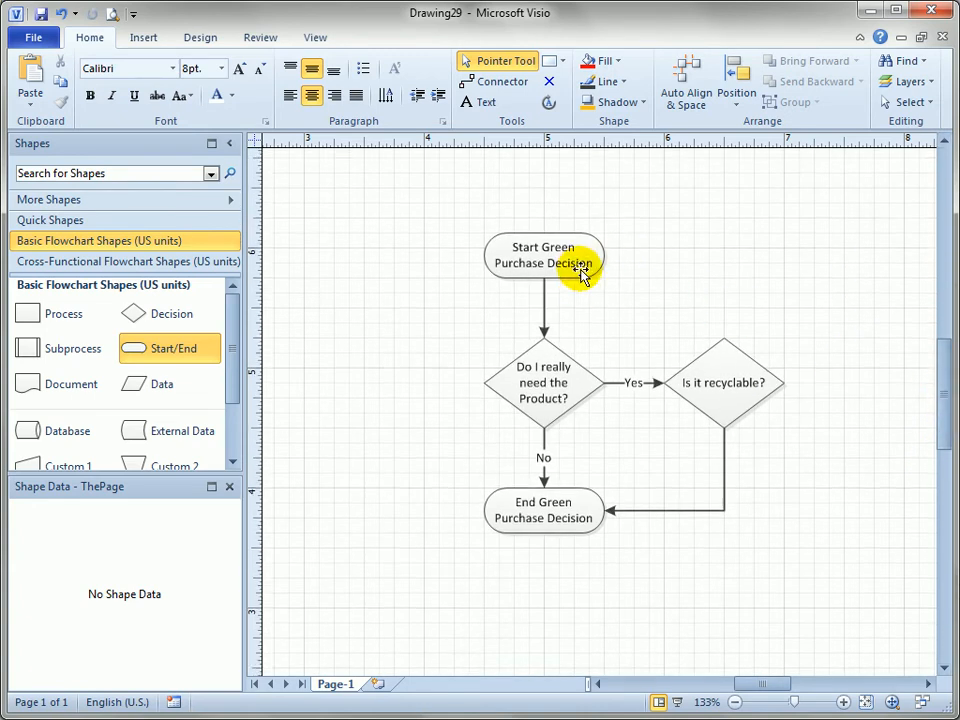
mouse_move(567, 279)
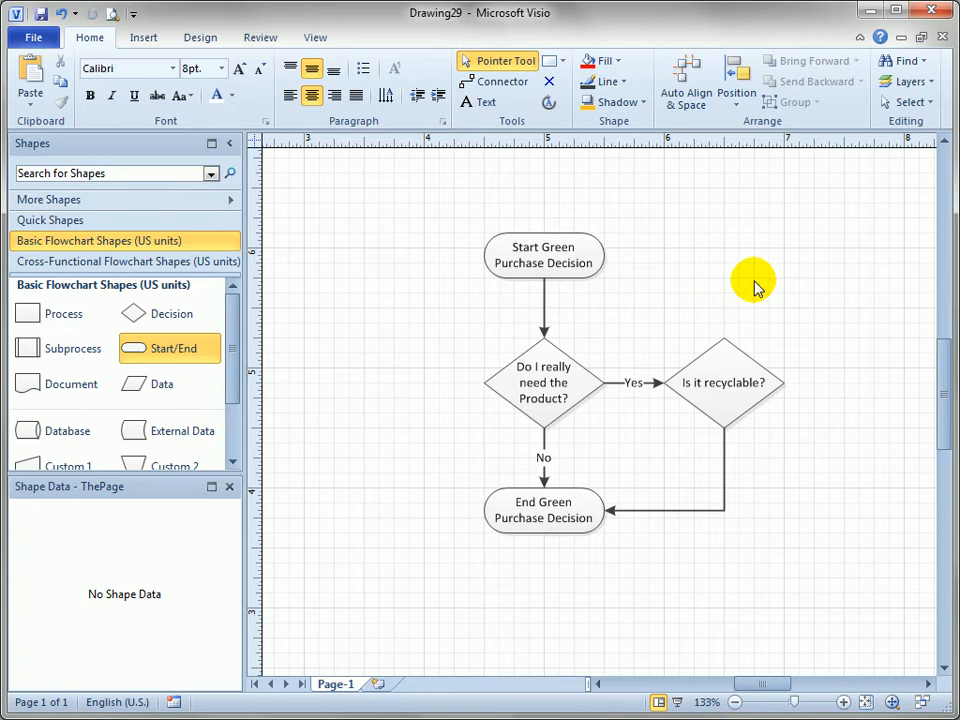
left_click(199, 40)
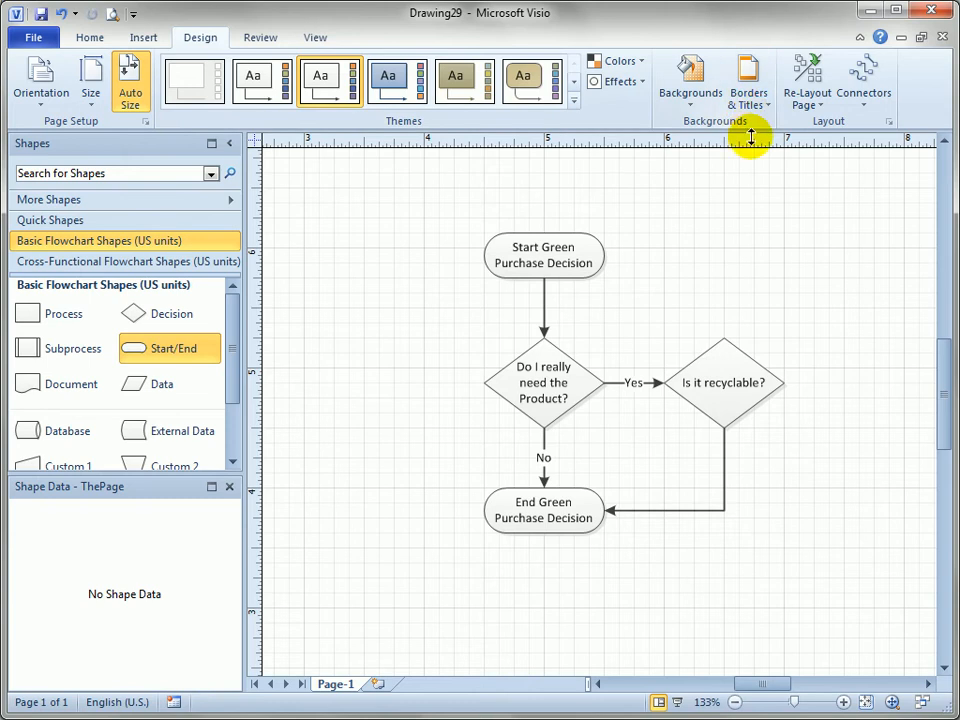
left_click(692, 100)
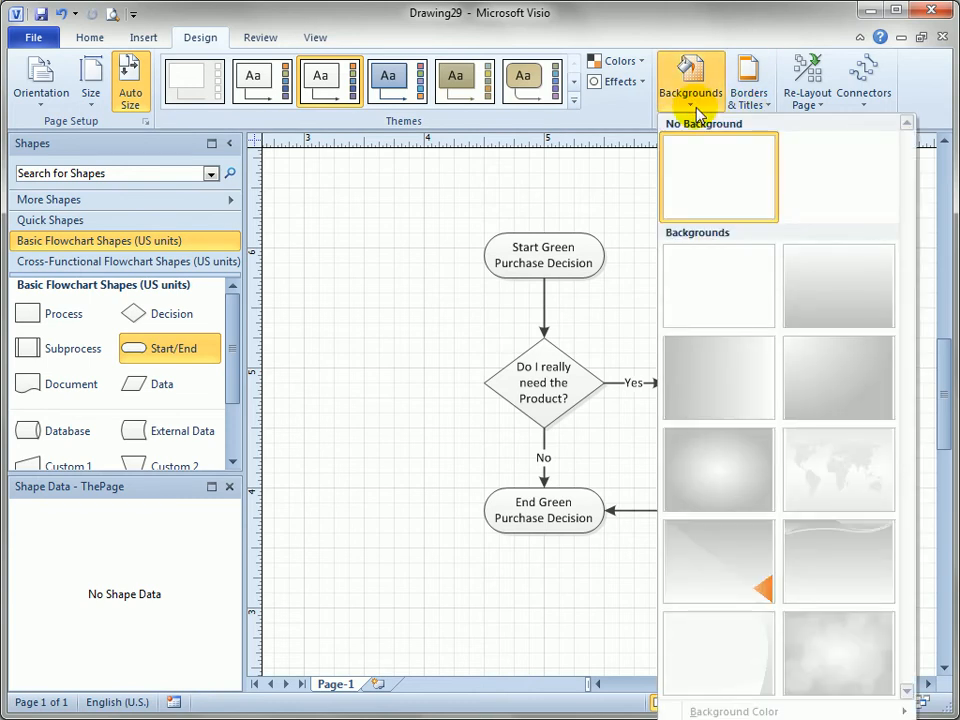
left_click(720, 480)
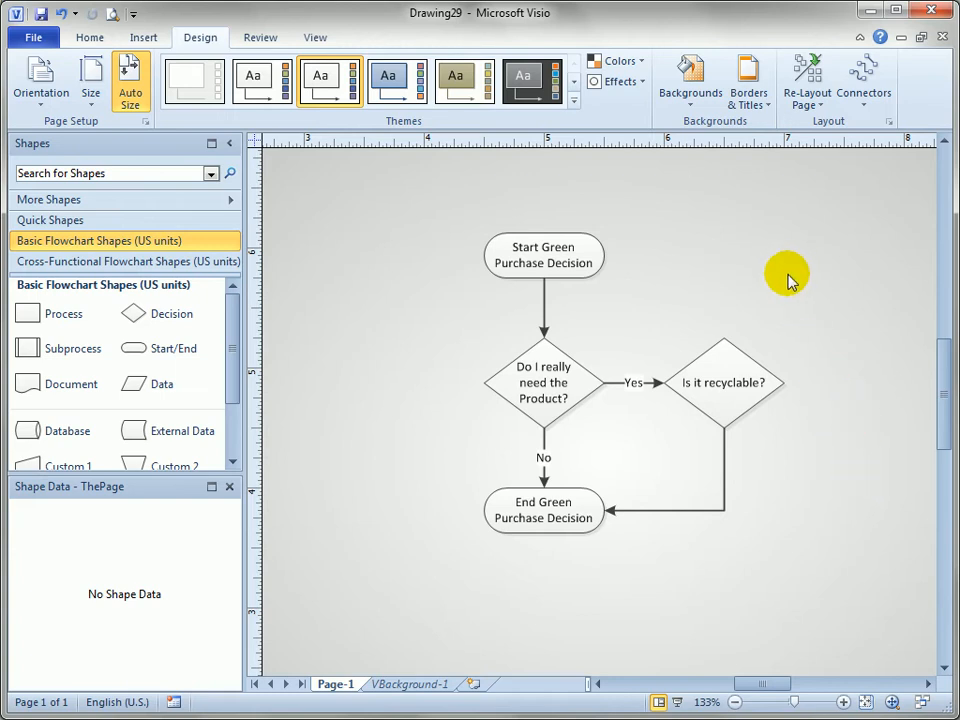
Apply the world map background to the flowchart page
left_click(735, 703)
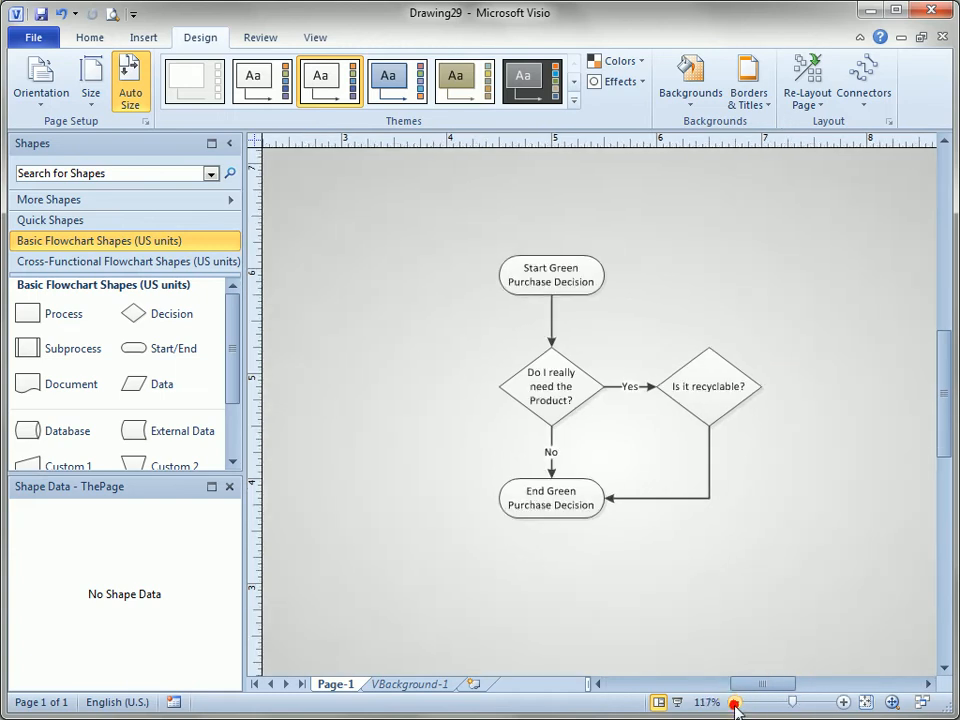
left_click(735, 703)
left_click(735, 703)
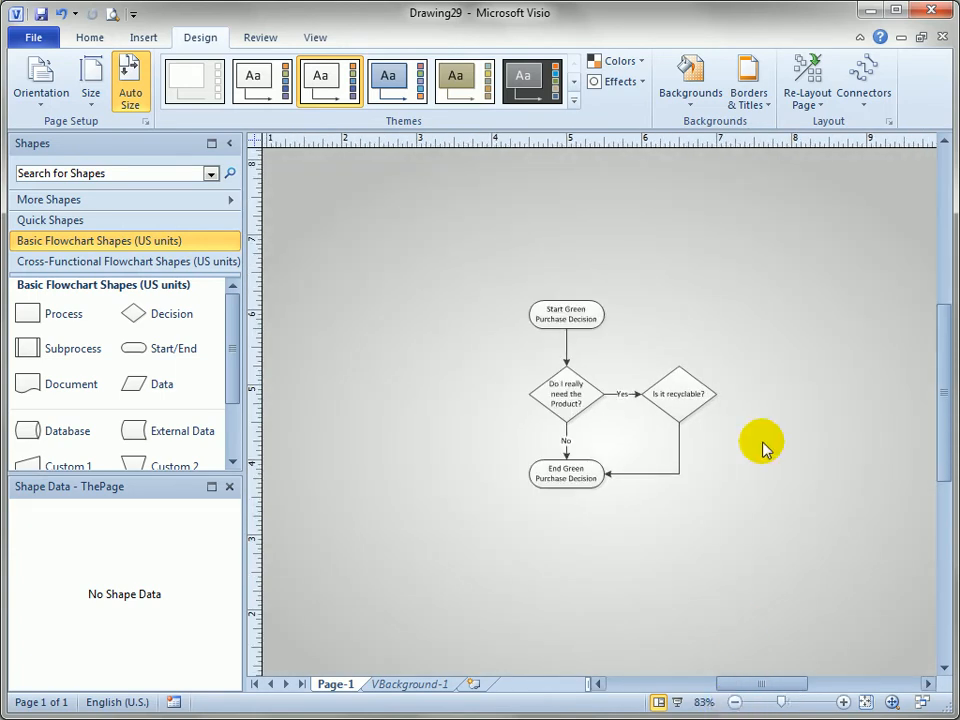
left_click(692, 100)
left_click(848, 478)
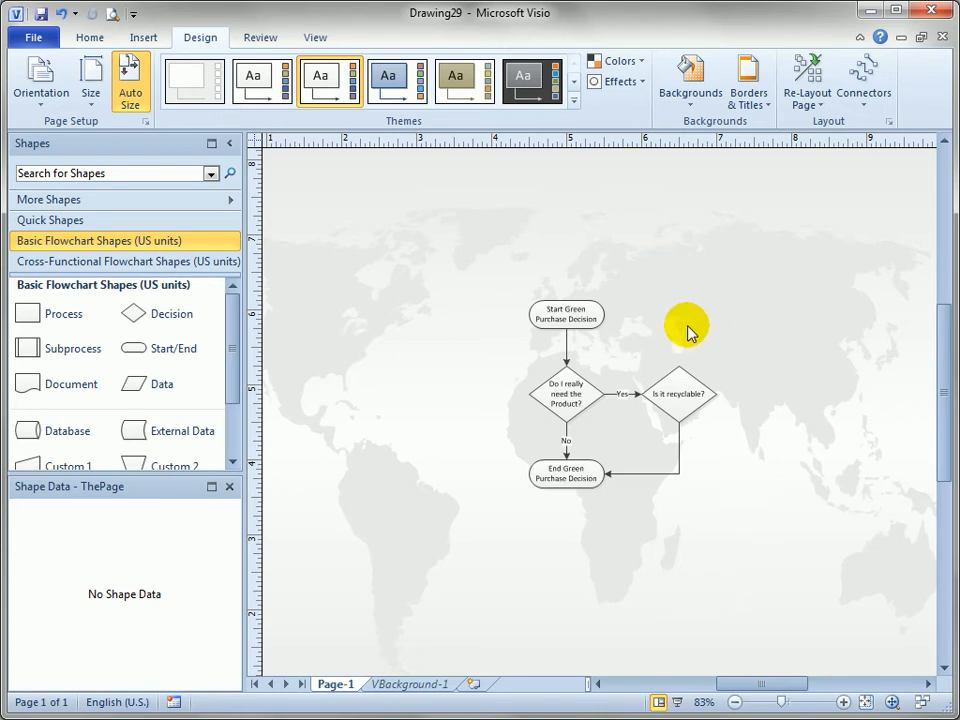
Check whether the flowchart shapes and the map can be selected on Page-1, and view the VBackground-1 background page
left_click(569, 315)
left_click(563, 390)
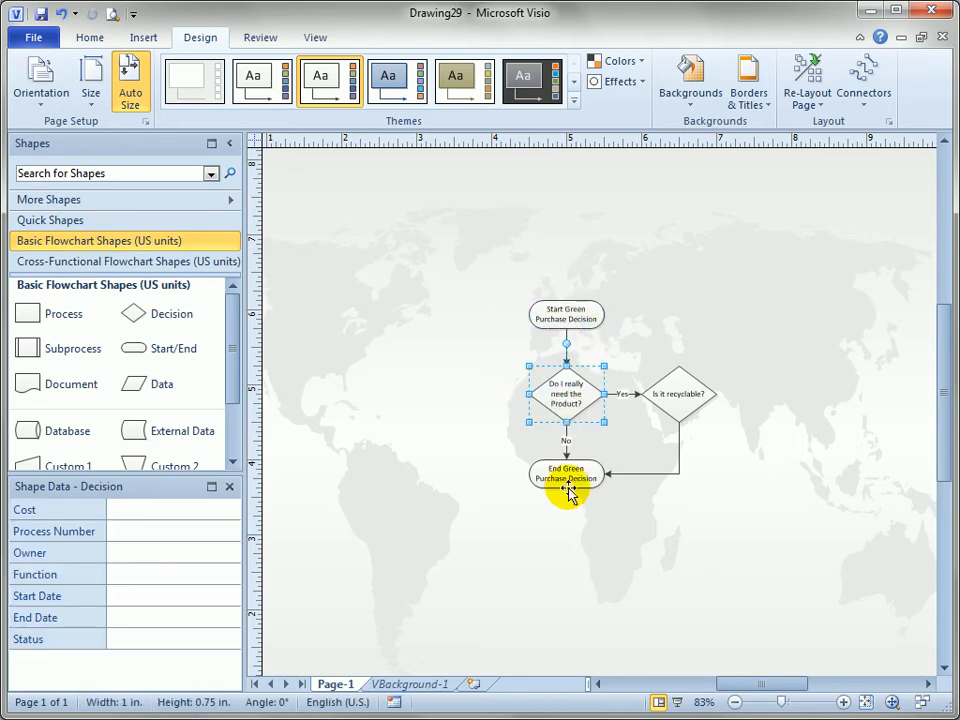
left_click(671, 394)
left_click(636, 257)
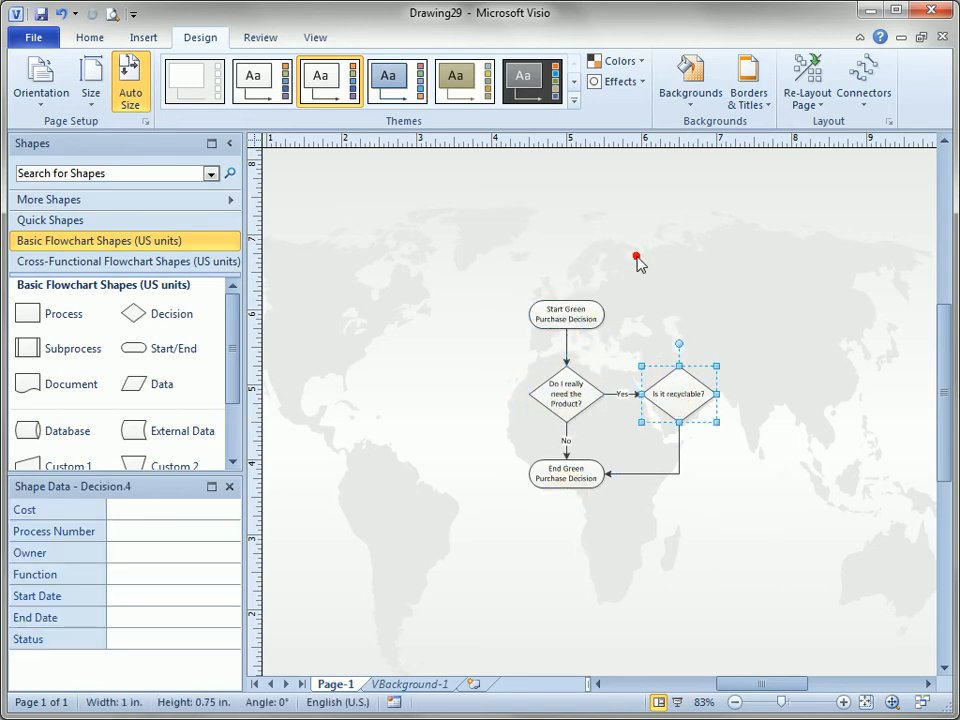
left_click_drag(645, 309, 690, 281)
left_click(726, 315)
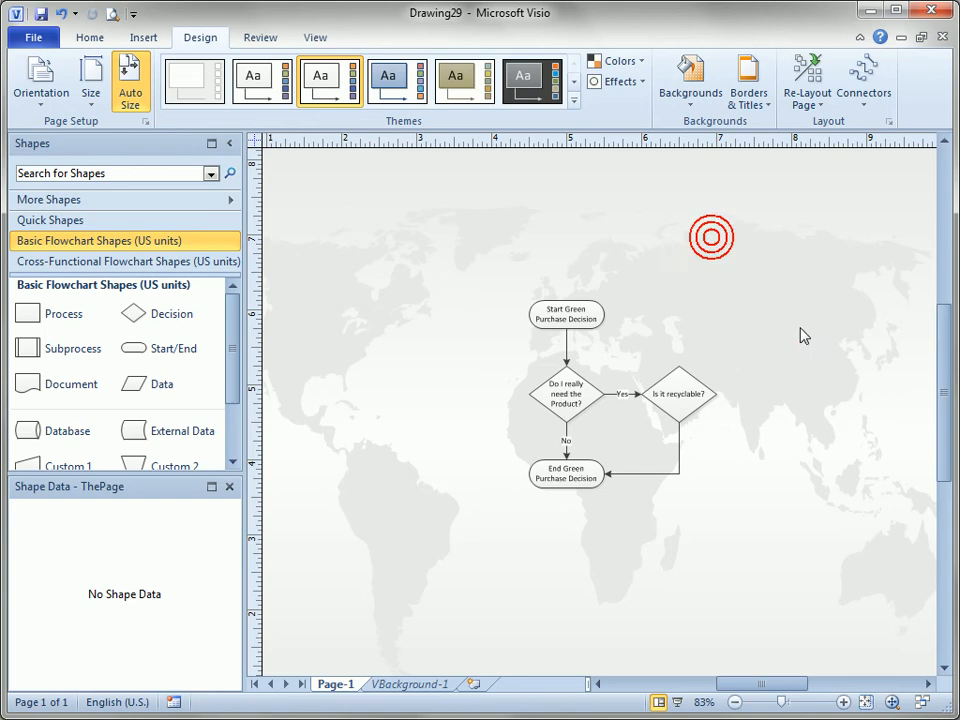
left_click(418, 686)
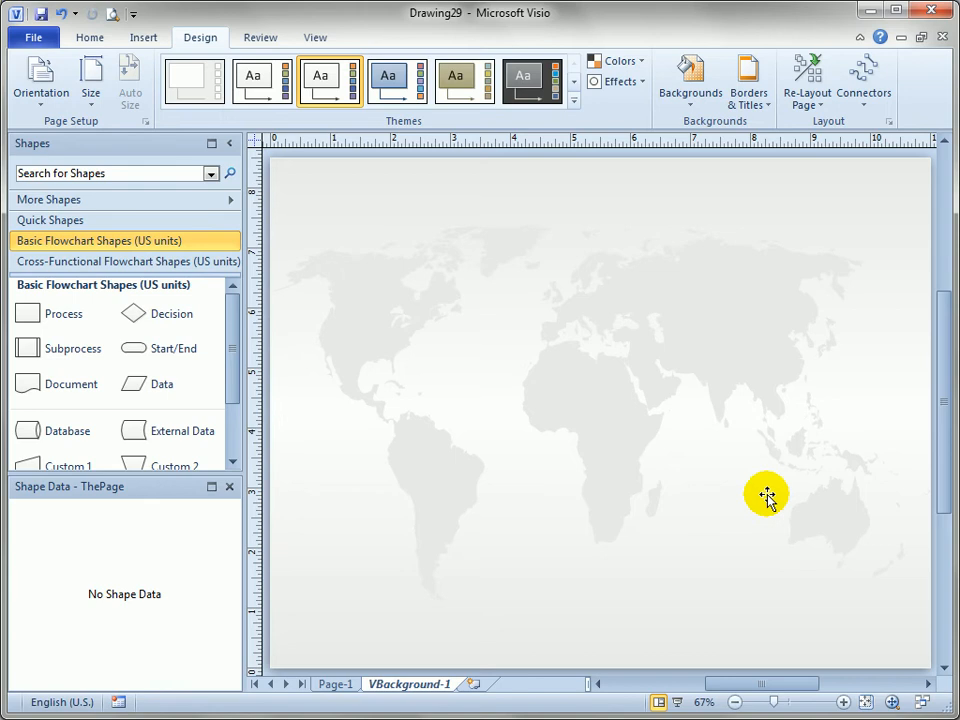
left_click(336, 687)
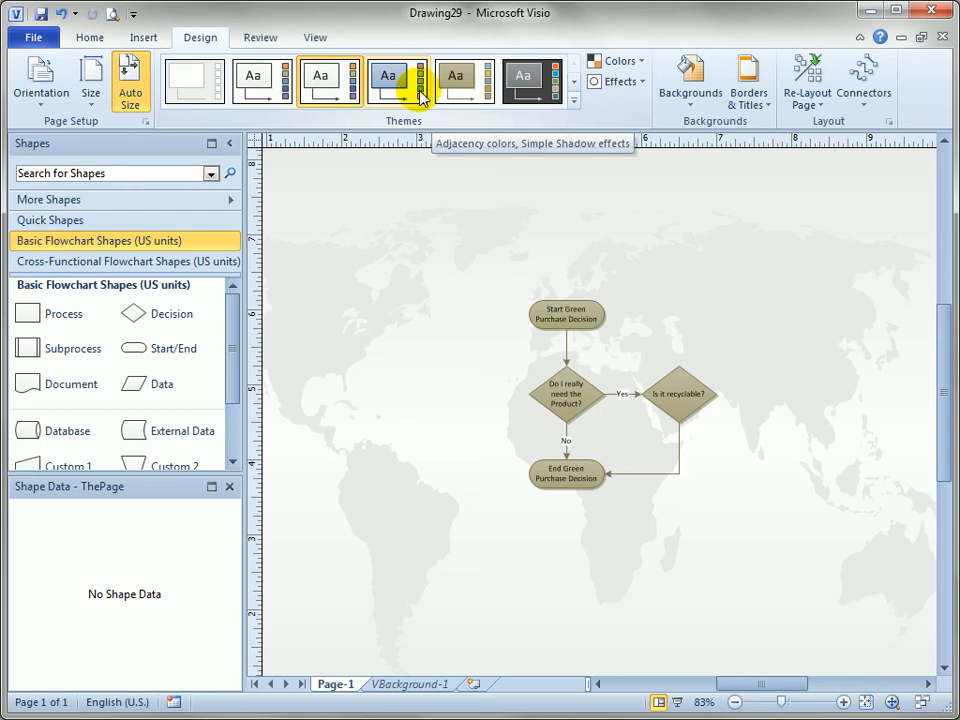
Browse the built-in themes and apply the brown "Hardcover colors, Simple Shadow effects" theme to the drawing
left_click(575, 85)
left_click(576, 88)
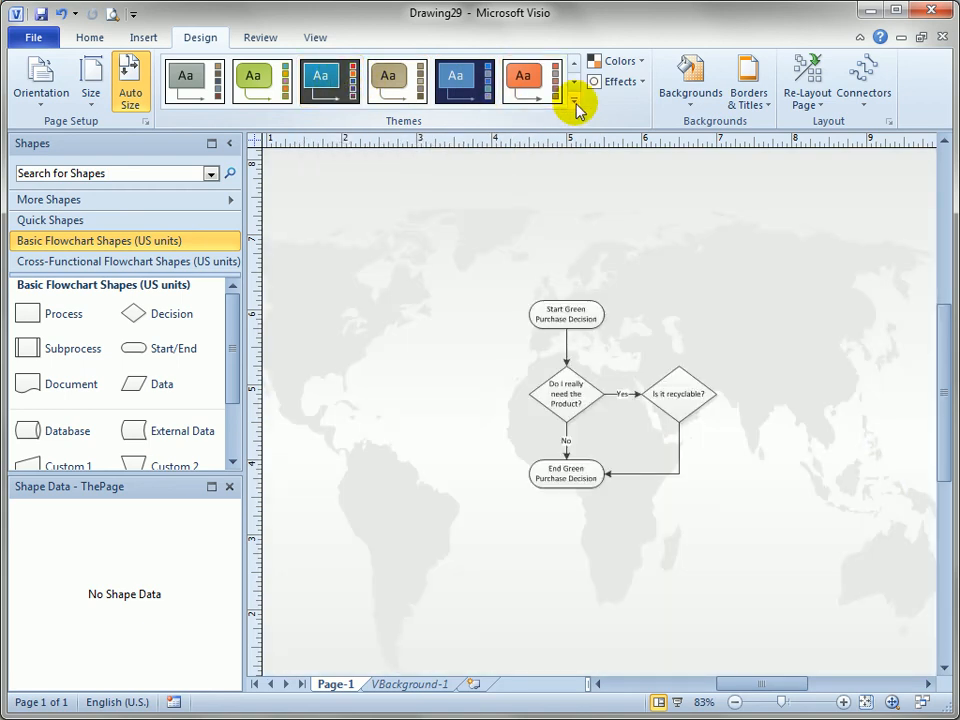
left_click(574, 100)
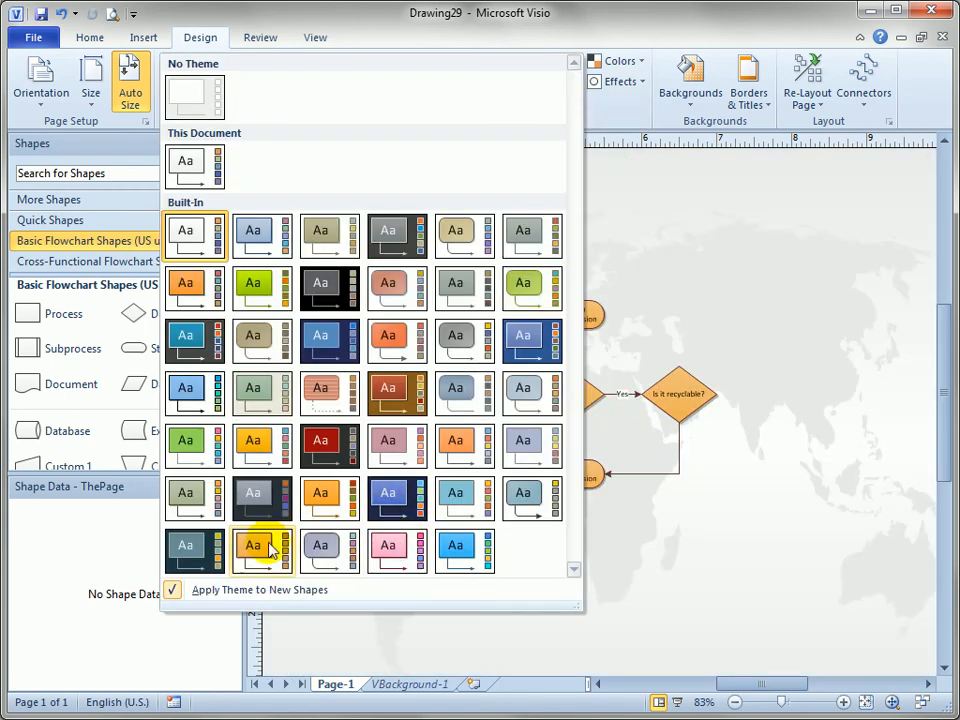
left_click(594, 117)
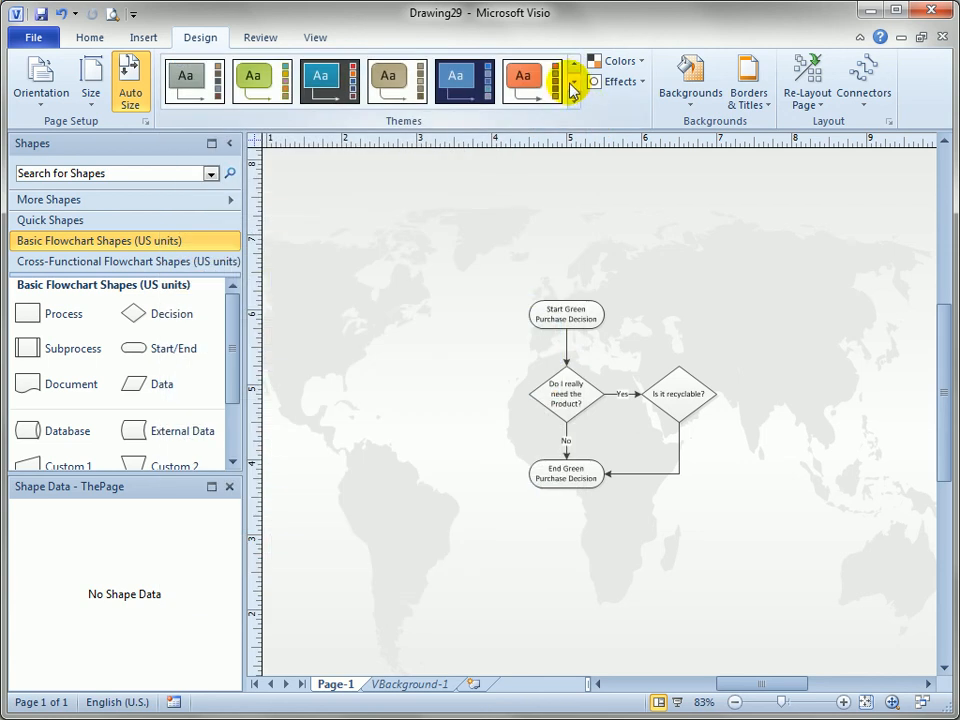
left_click(574, 84)
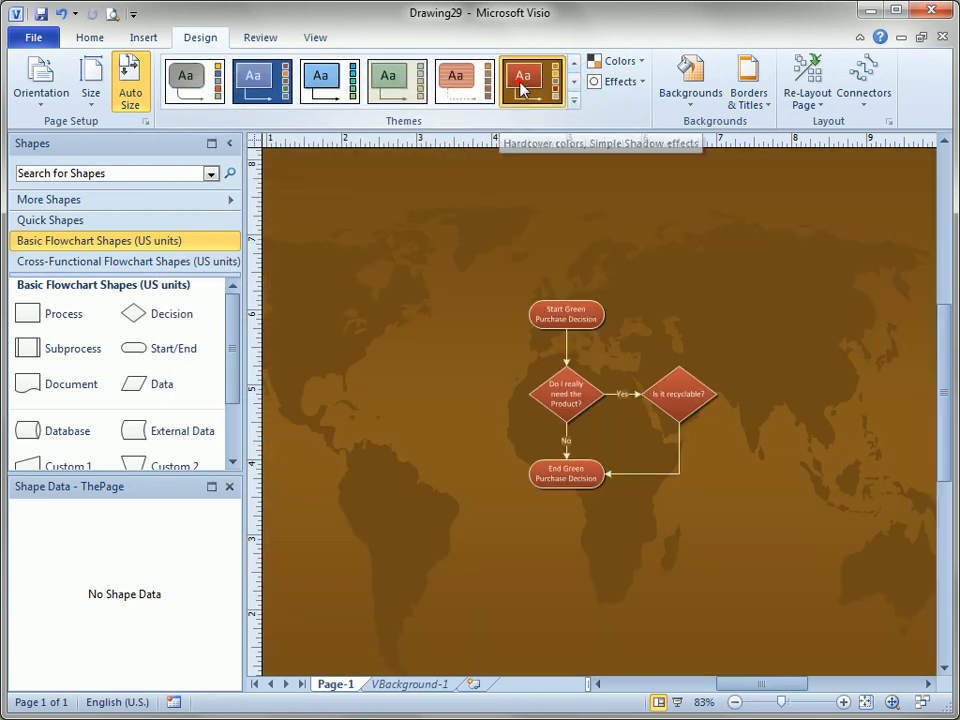
left_click(522, 88)
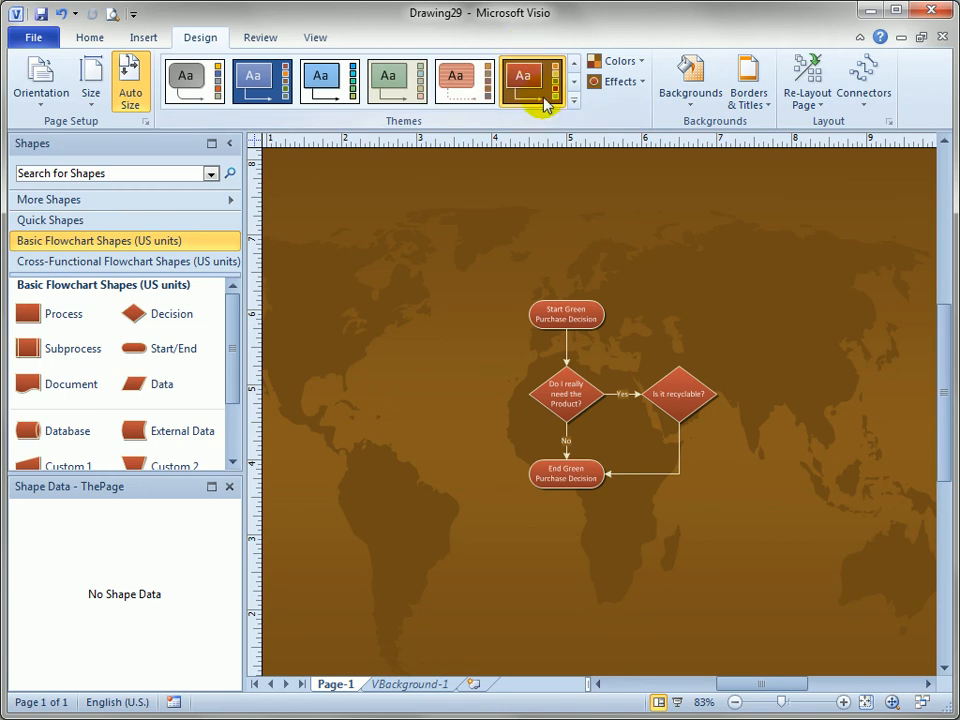
Try the striped red theme, and apply the theme with light blue shapes on a dark blue background
left_click(456, 80)
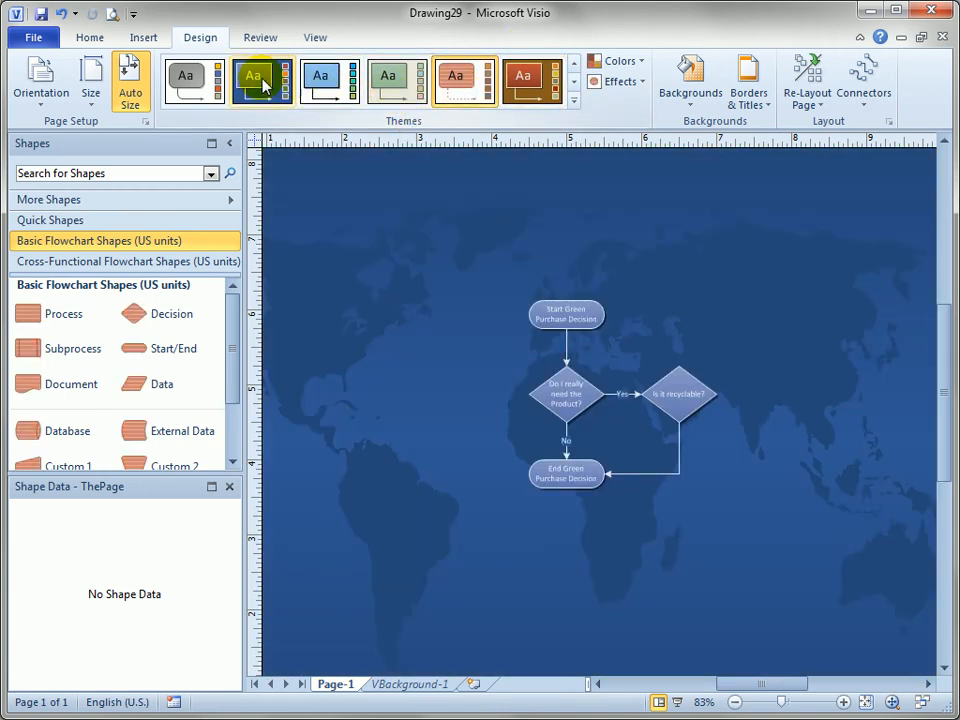
left_click(262, 83)
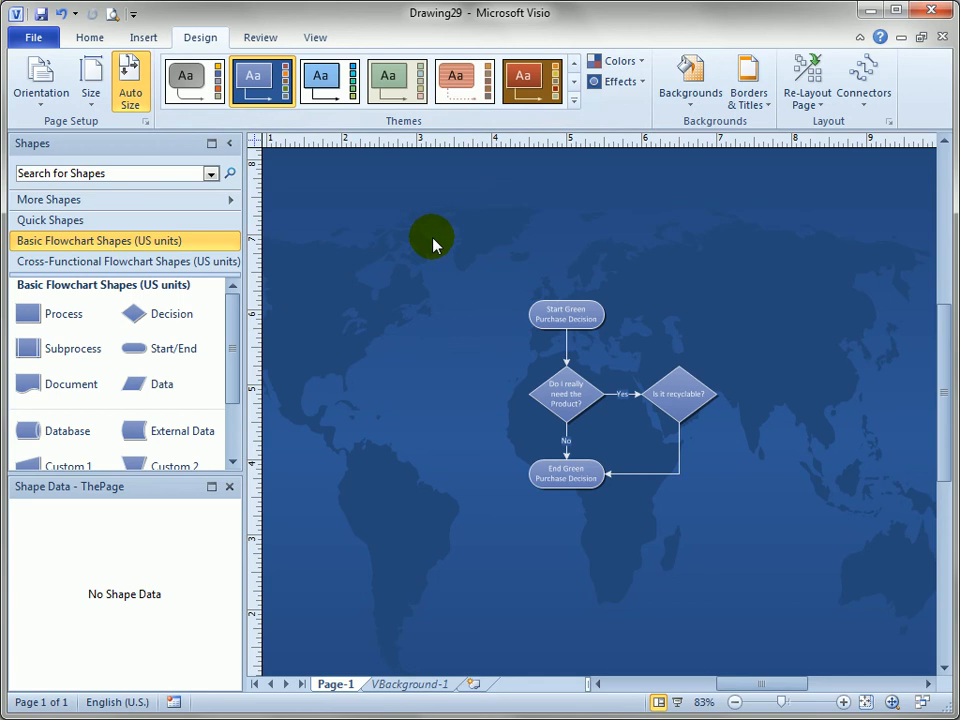